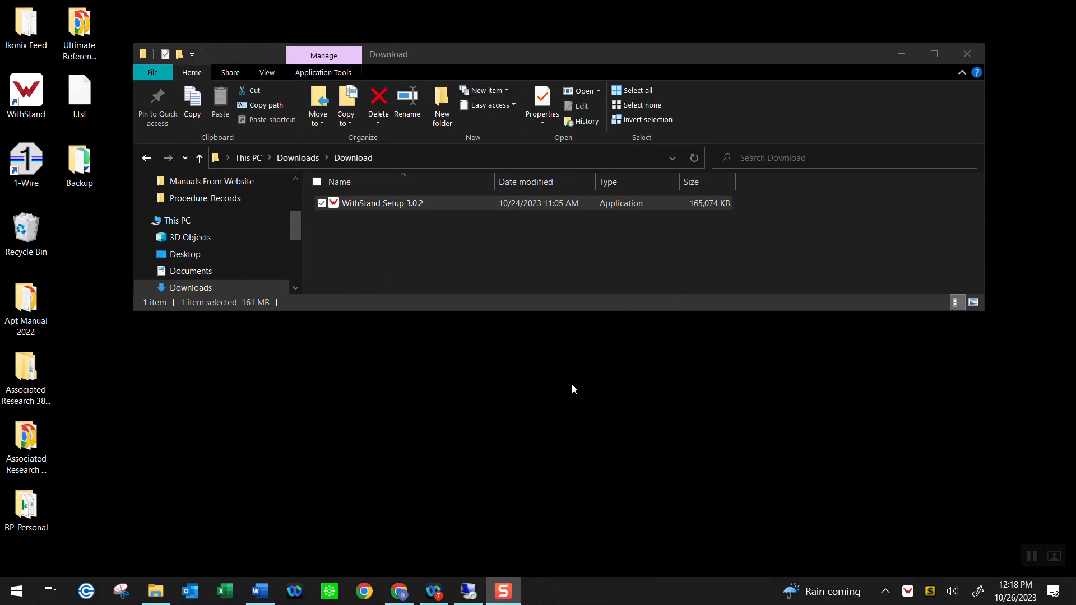
Launch WithStand and bring up the WithStand Desk window from its background process.
double_click(34, 109)
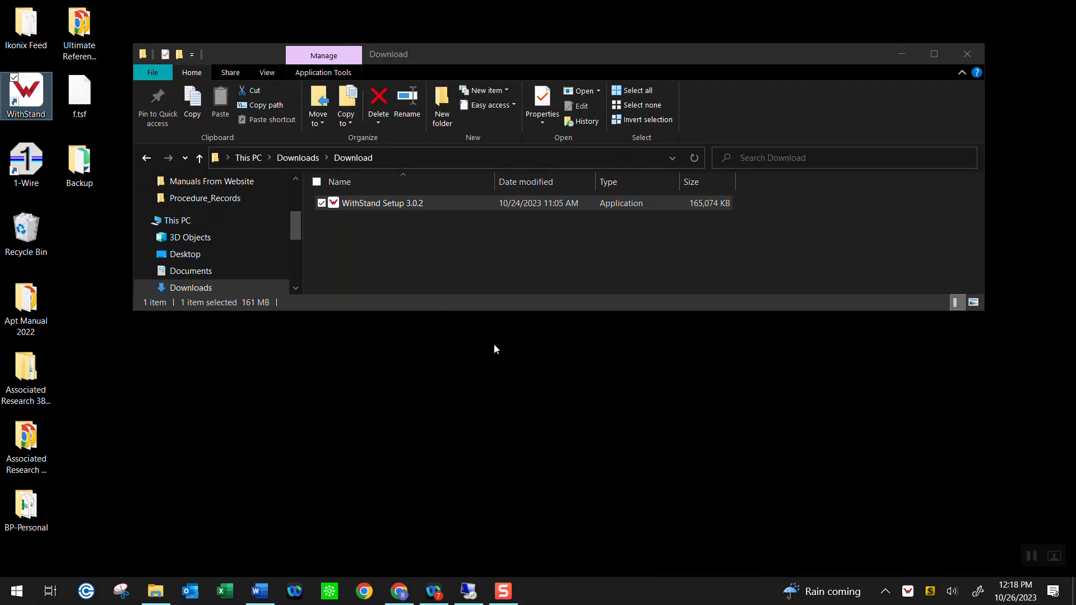
mouse_move(503, 592)
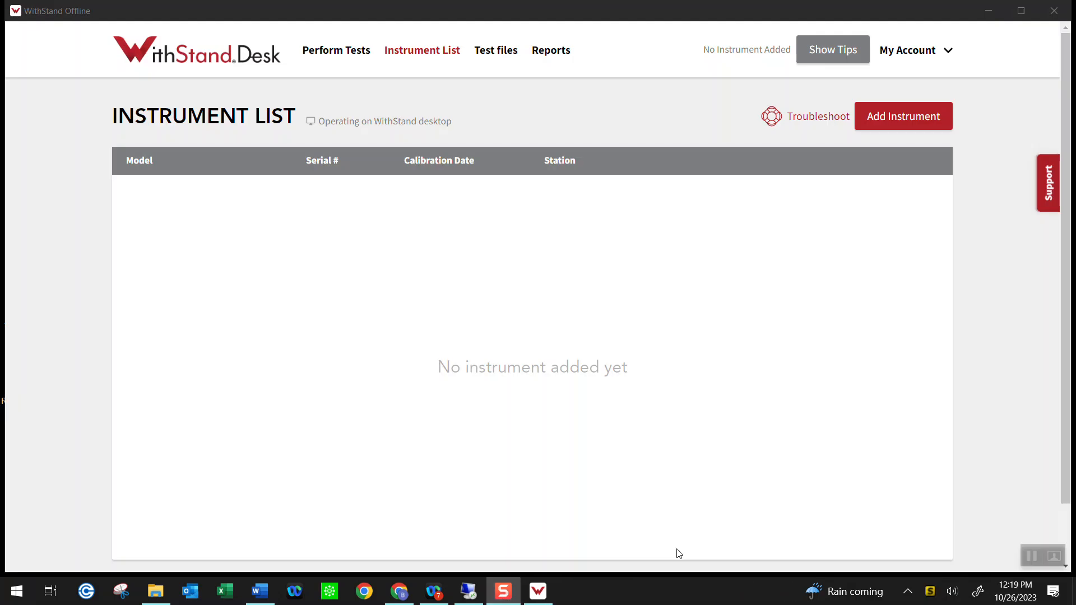
click(908, 592)
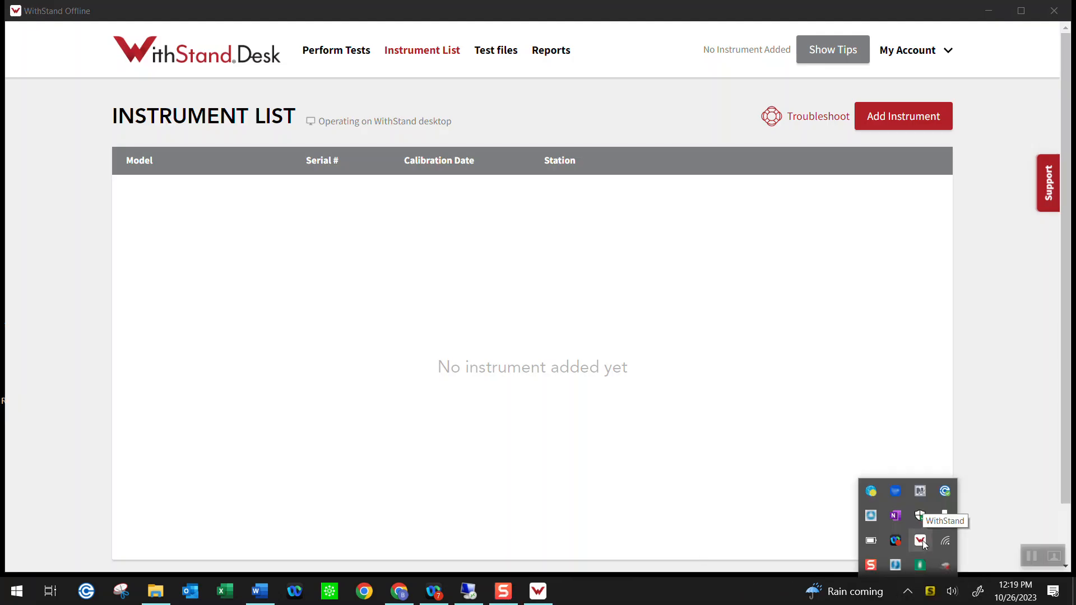
right_click(922, 540)
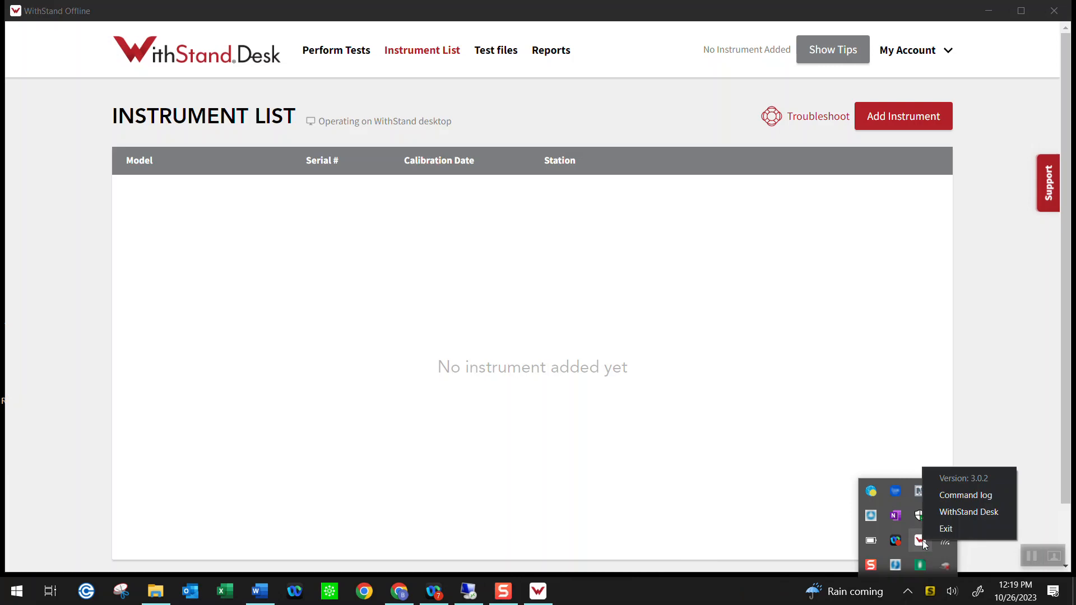
click(955, 512)
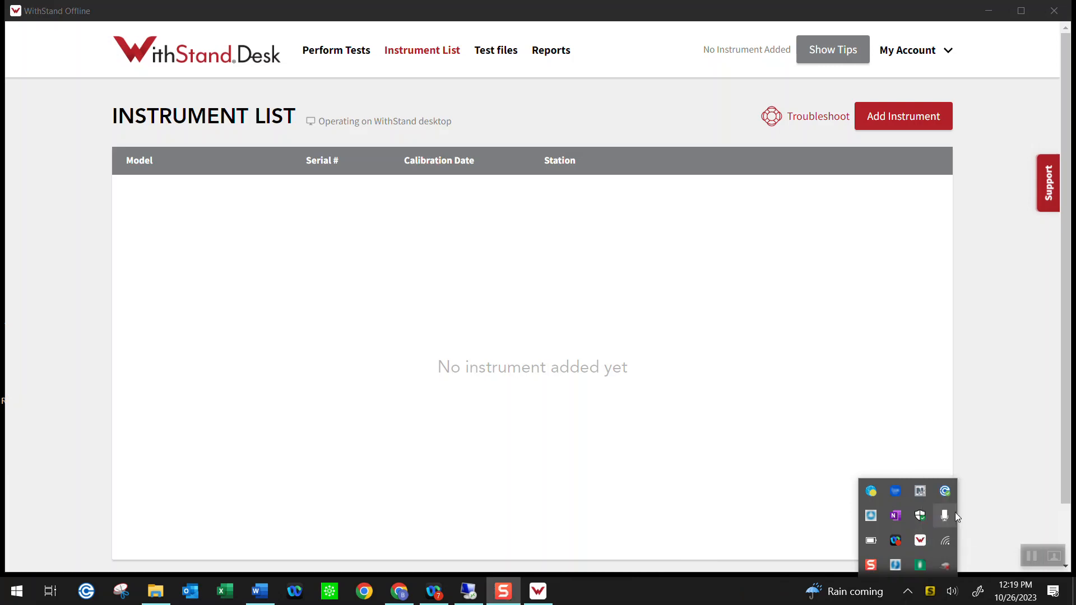
click(980, 356)
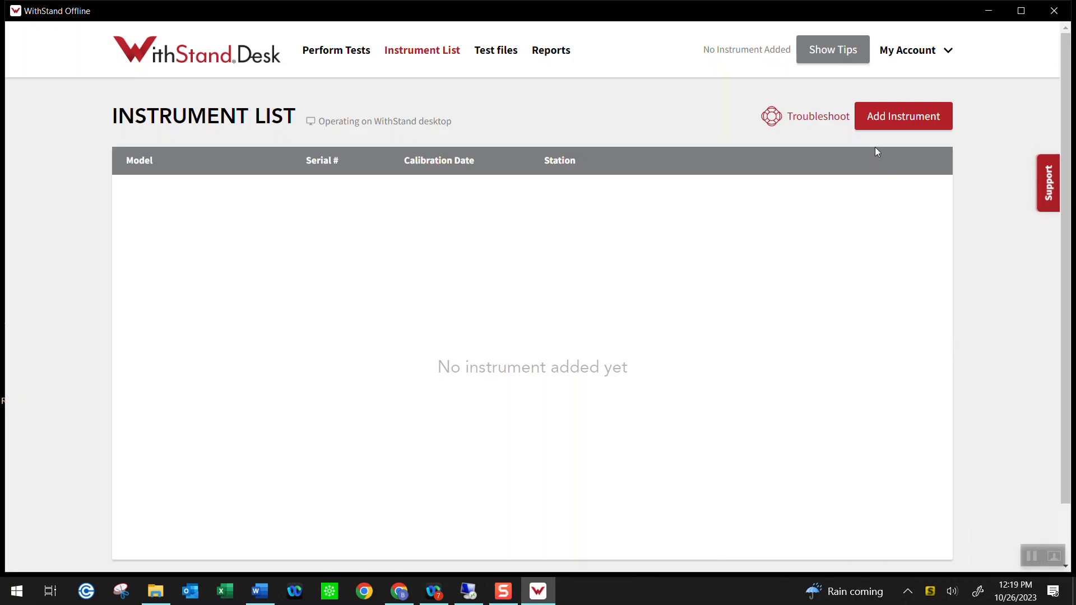
Add a Hypot 38xx instrument with a Serial / USB connection, using the Hypot 3870 address on COM16.
click(880, 115)
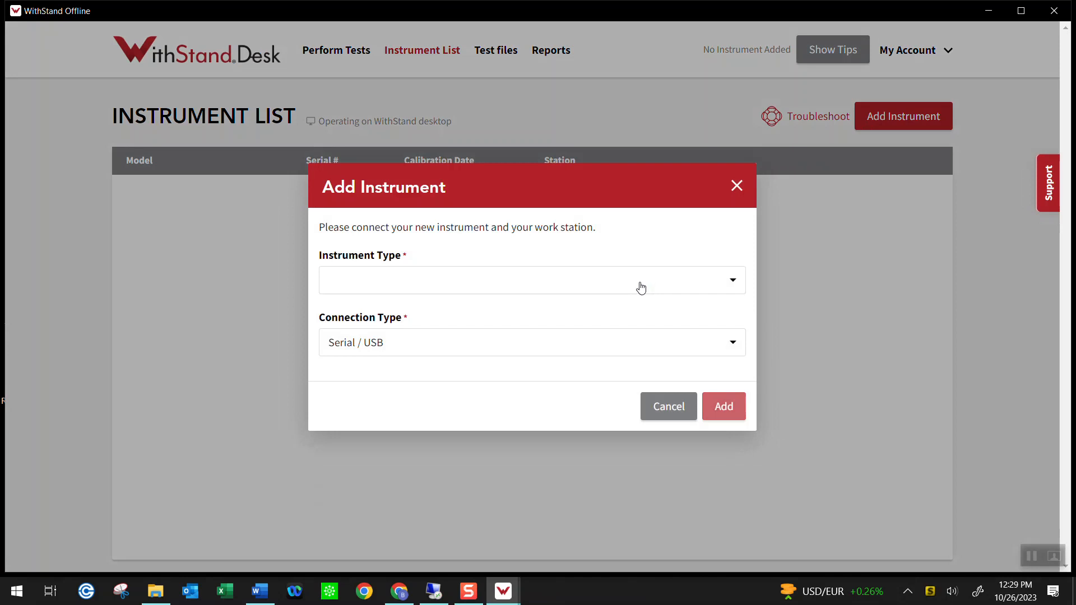
click(641, 287)
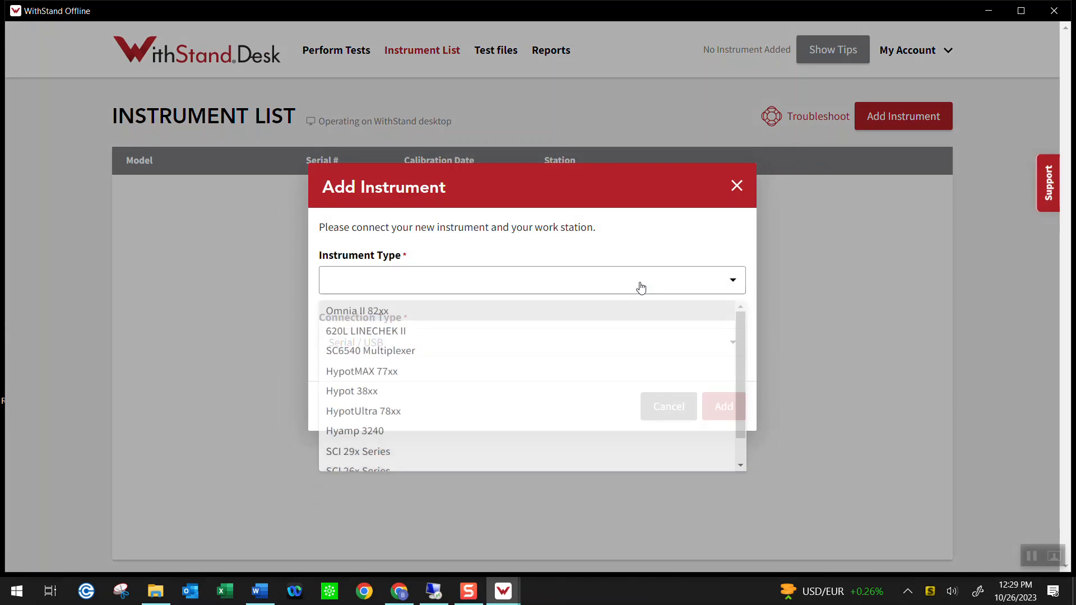
click(461, 402)
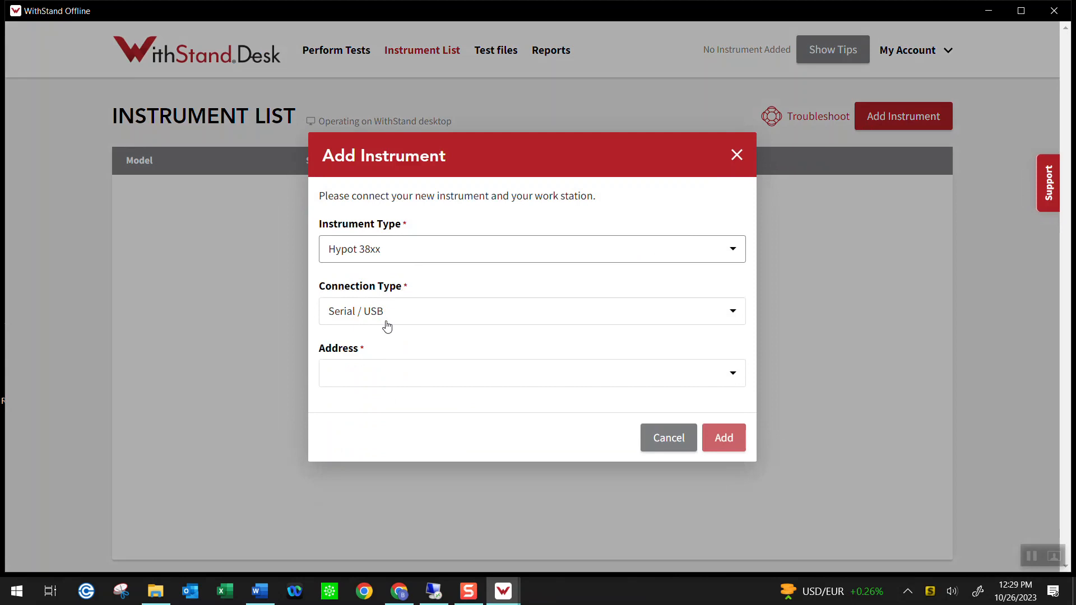
click(411, 320)
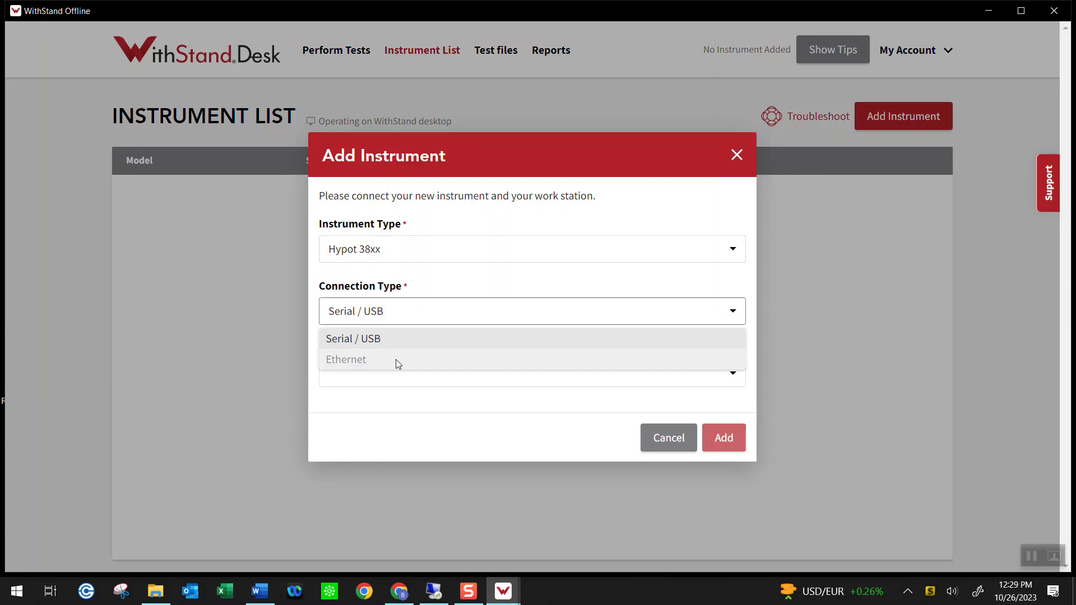
click(422, 314)
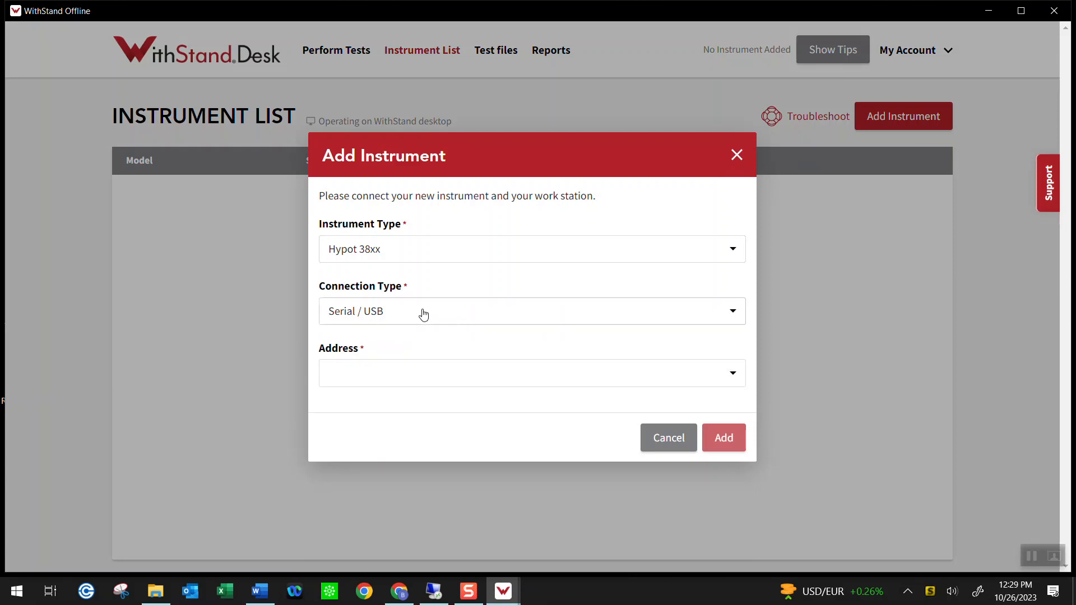
click(403, 374)
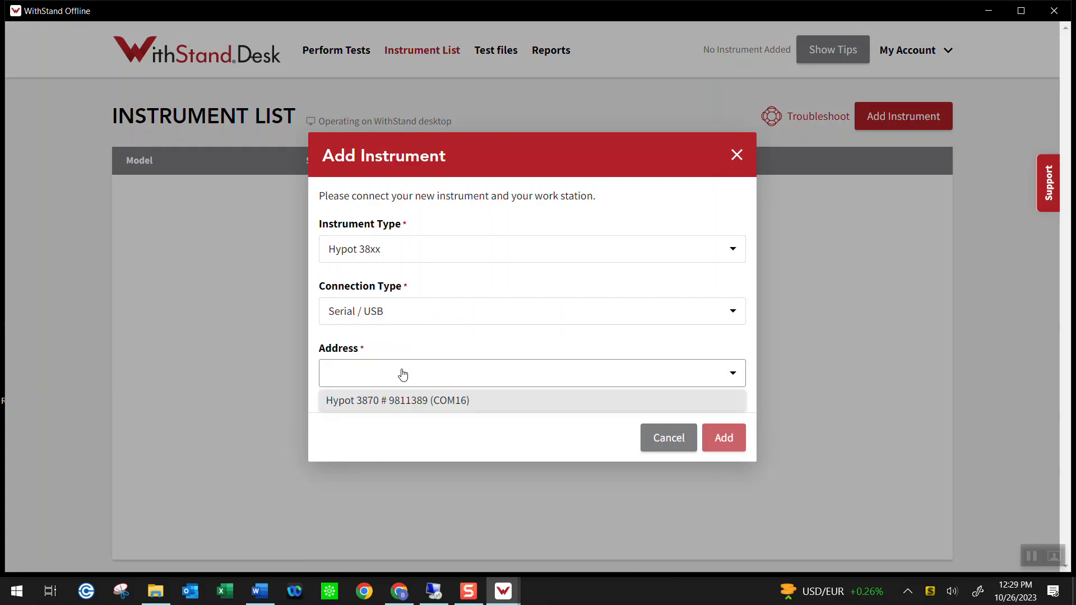
click(445, 402)
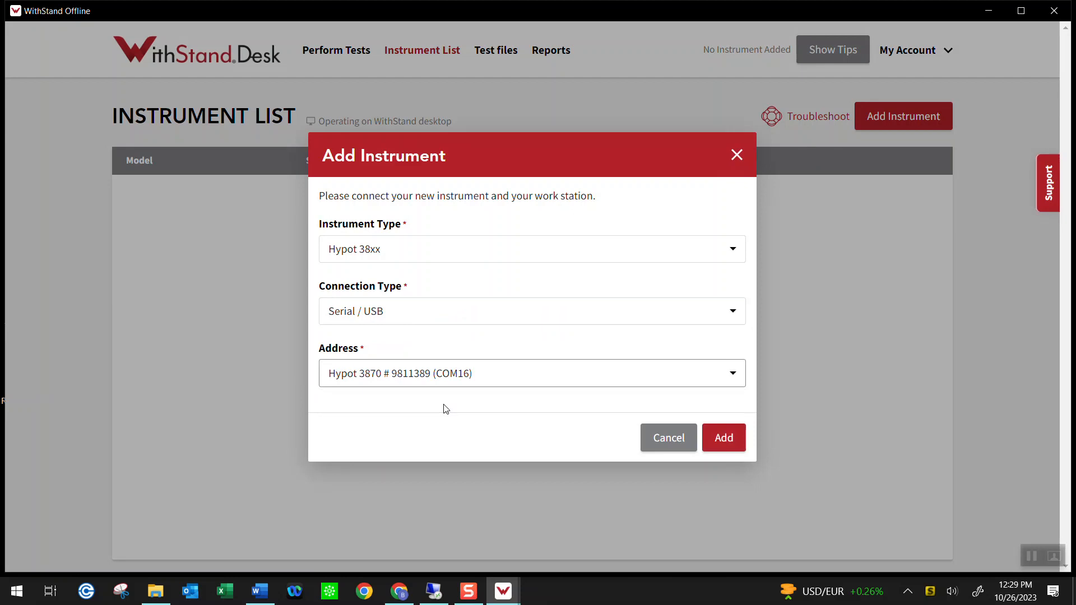
click(723, 446)
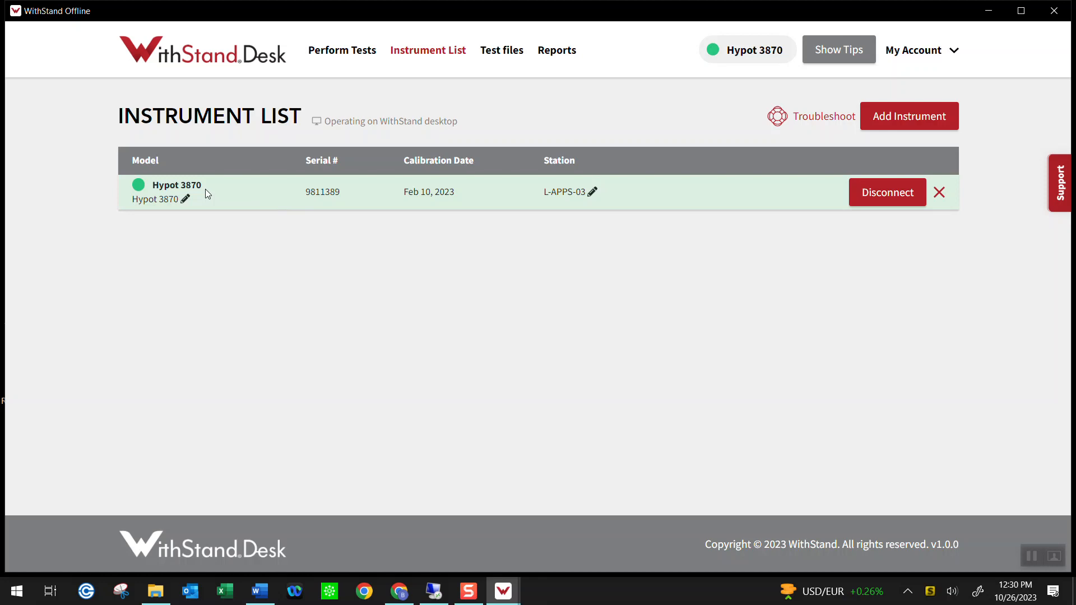
Create a new test file for the Hypot 3870 and name it file1.
click(504, 57)
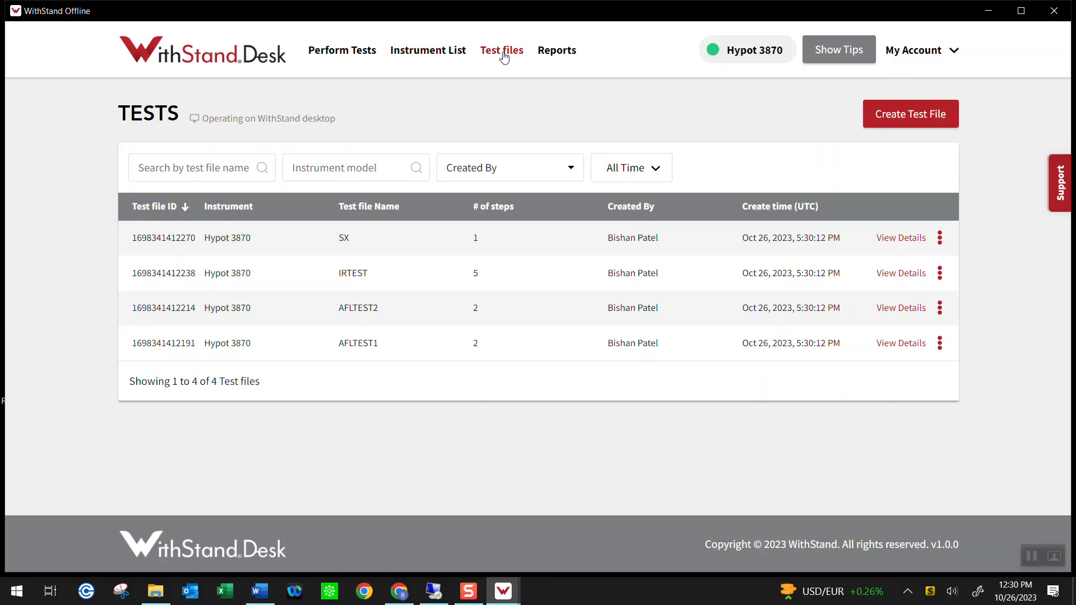
click(898, 117)
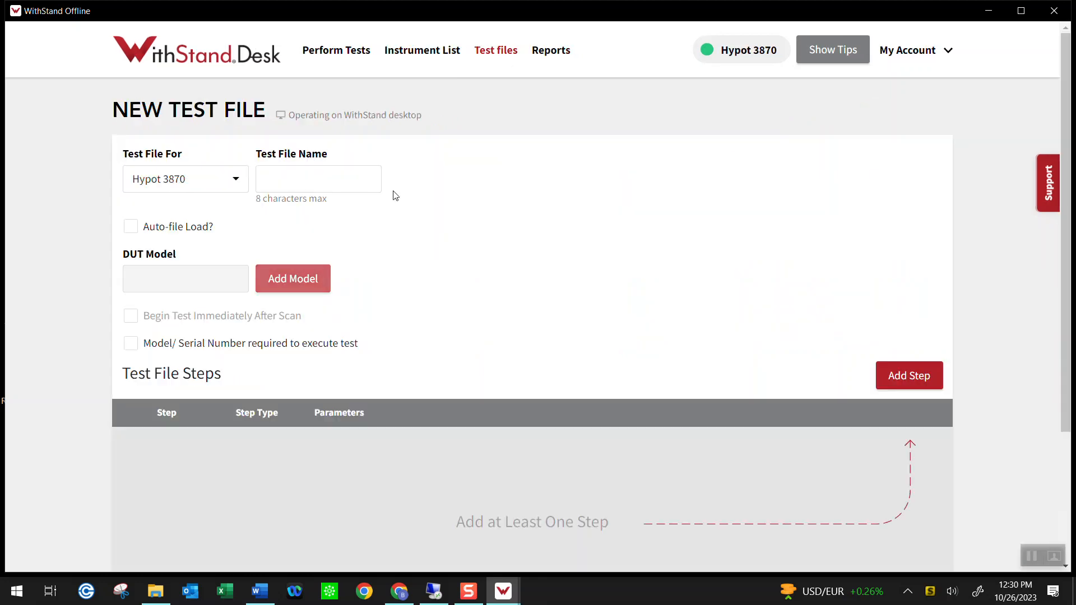
click(332, 178)
text(file1)
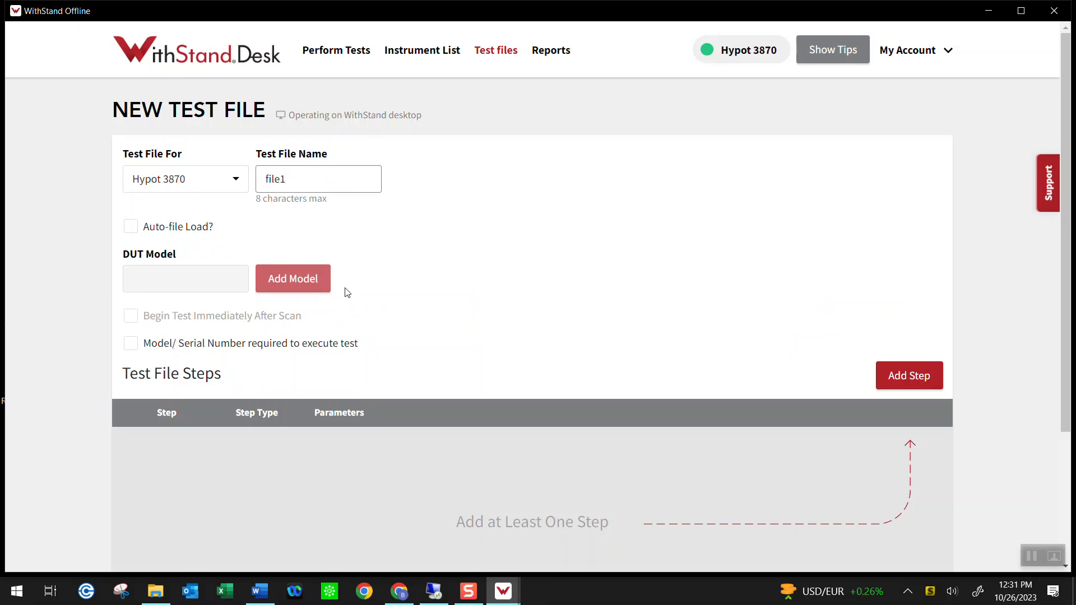
Start a new ACW step in the test file and set its voltage to 1500 V.
click(899, 390)
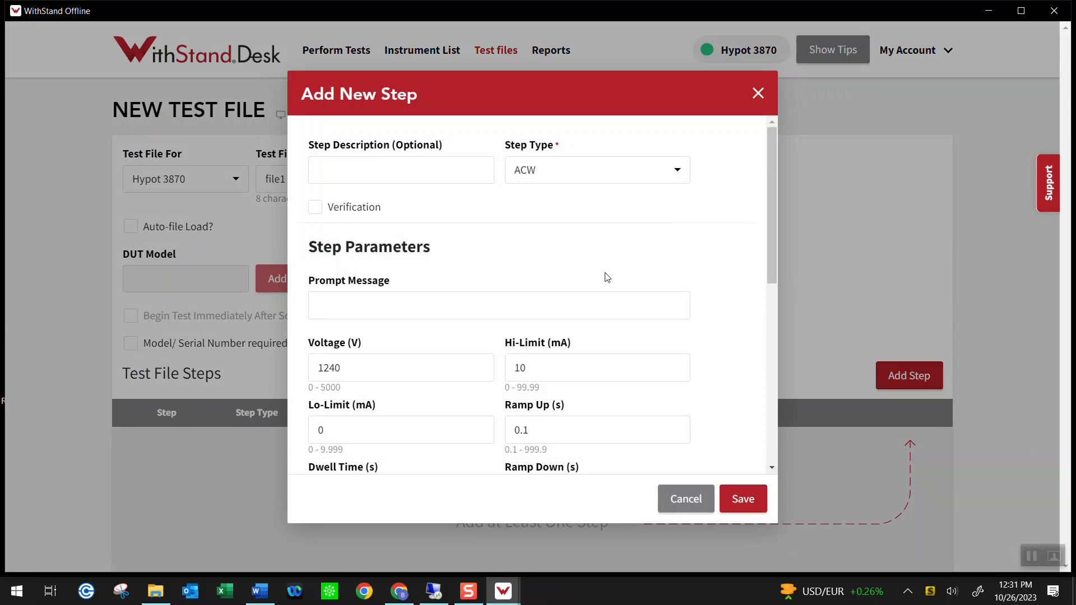
drag(772, 247, 768, 311)
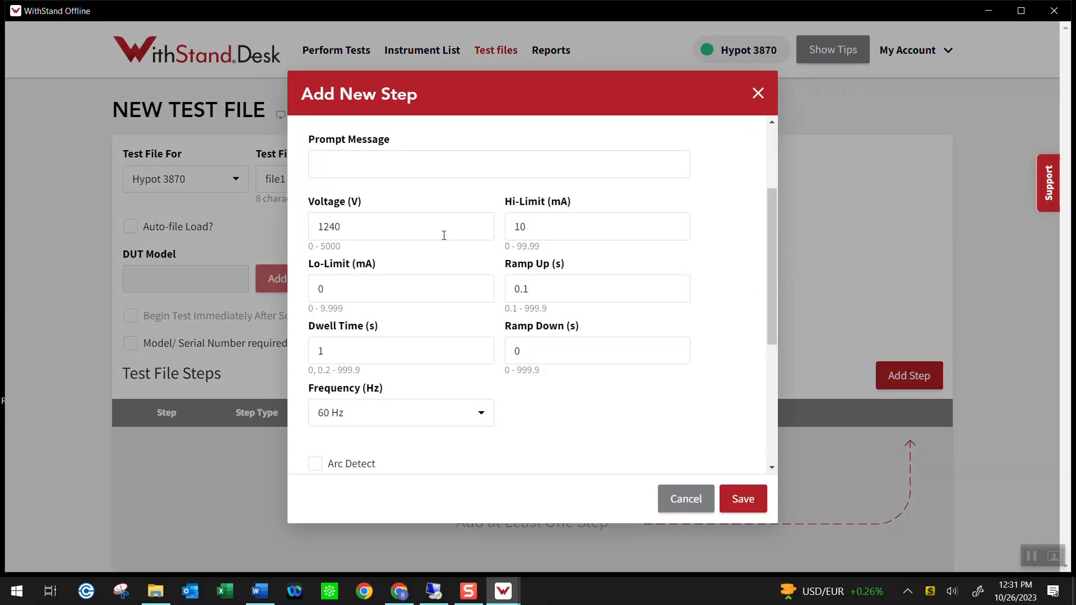
click(404, 232)
key(BackSpace)
key(BackSpace)
key(BackSpace)
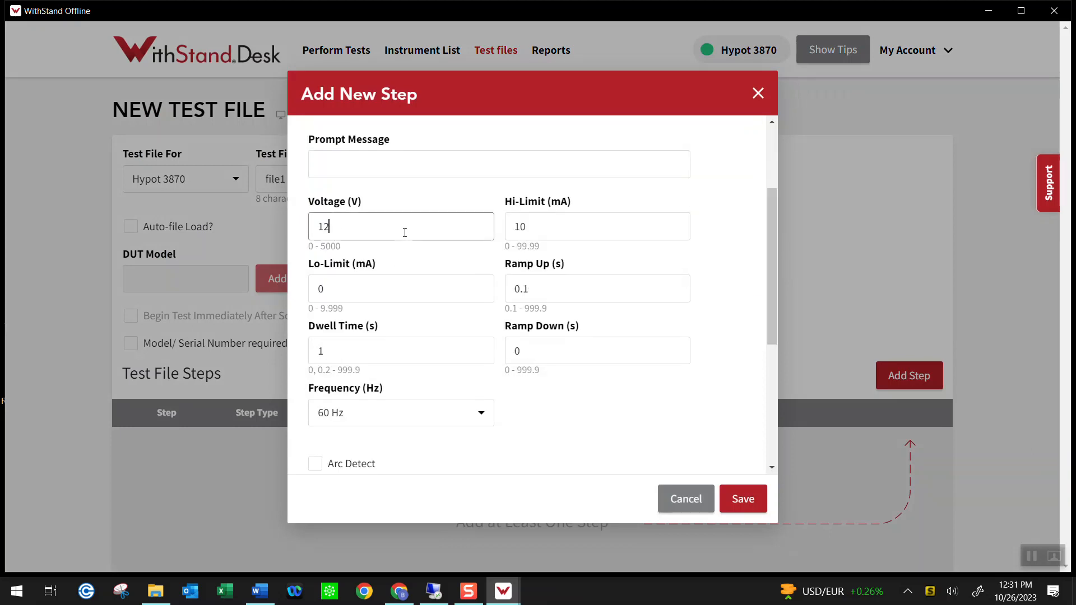
text(500)
Set the ACW step's ramp up and dwell time to 5 s each and save the step.
double_click(544, 298)
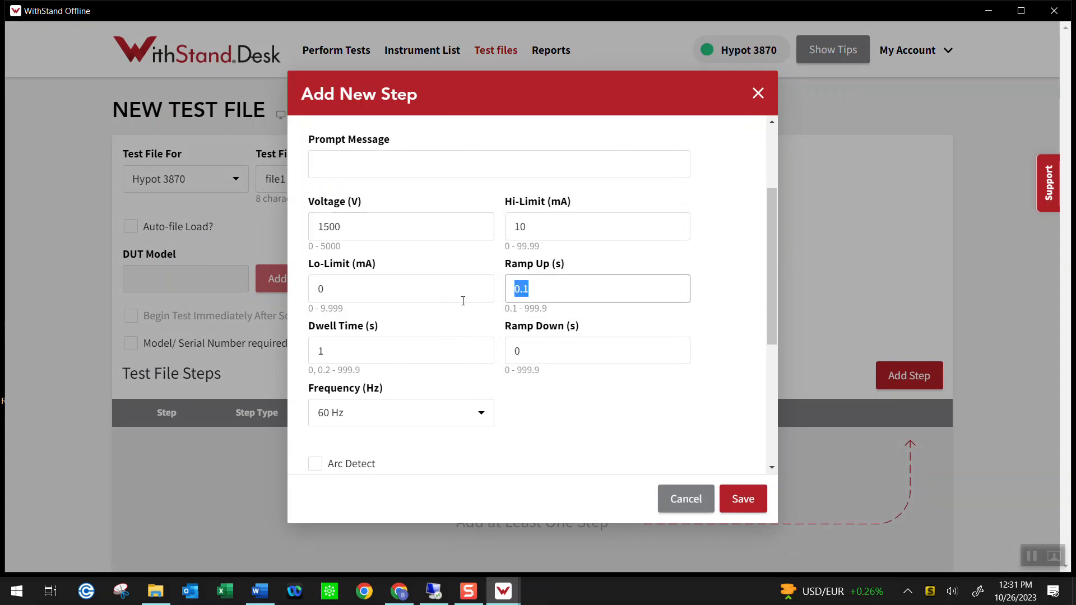
text(5)
click(425, 351)
key(BackSpace)
text(5)
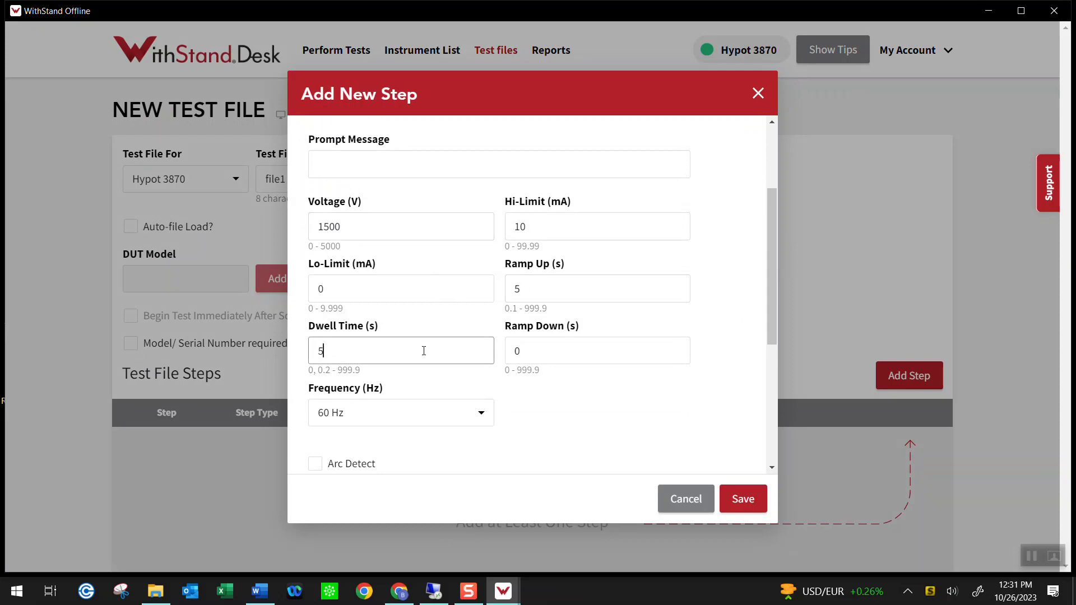
click(733, 499)
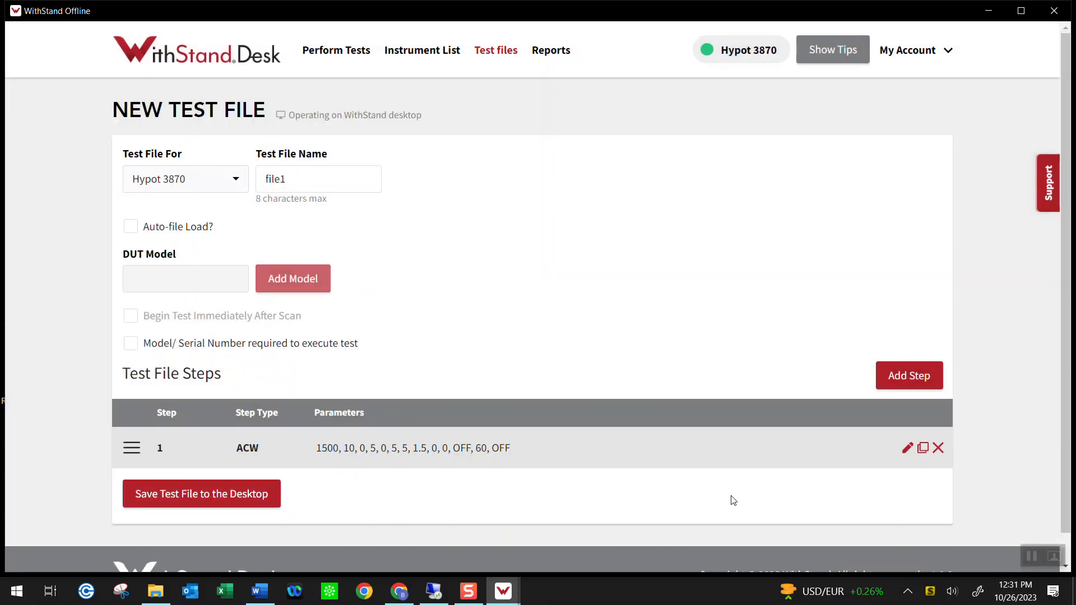
Add a DCW step to the test file with the voltage set to 2500 V.
click(913, 377)
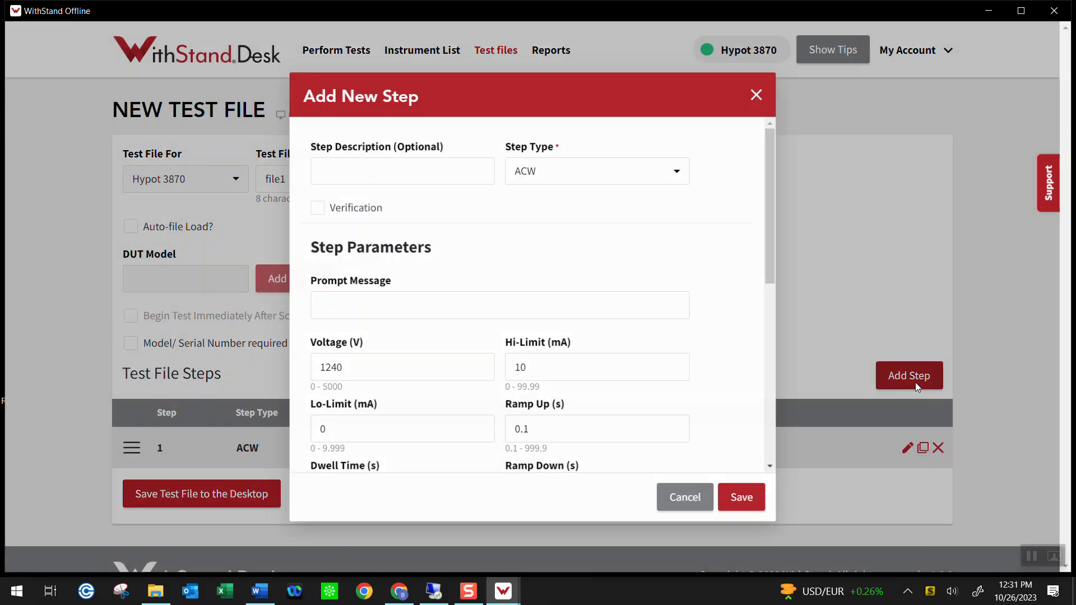
click(626, 176)
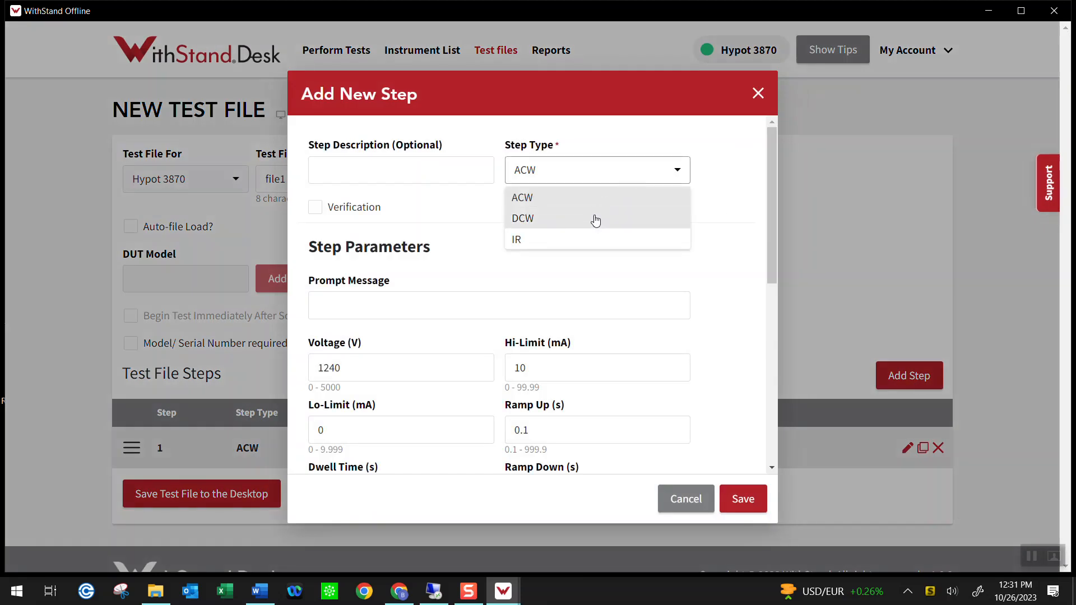
click(595, 221)
drag(768, 279, 719, 323)
click(360, 277)
key(BackSpace)
key(BackSpace)
key(BackSpace)
key(BackSpace)
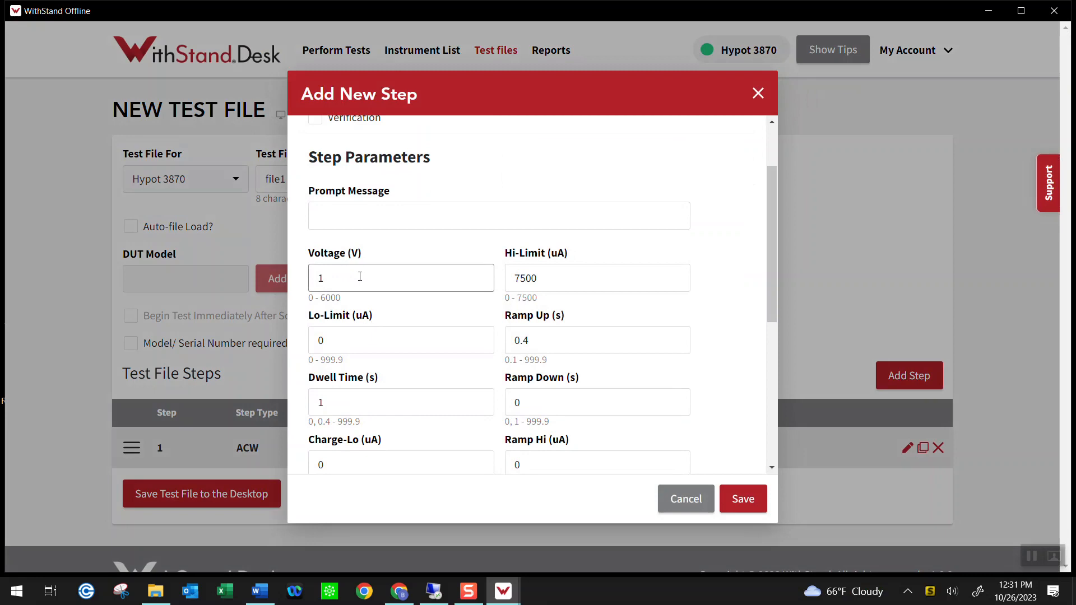
text(2500)
click(759, 508)
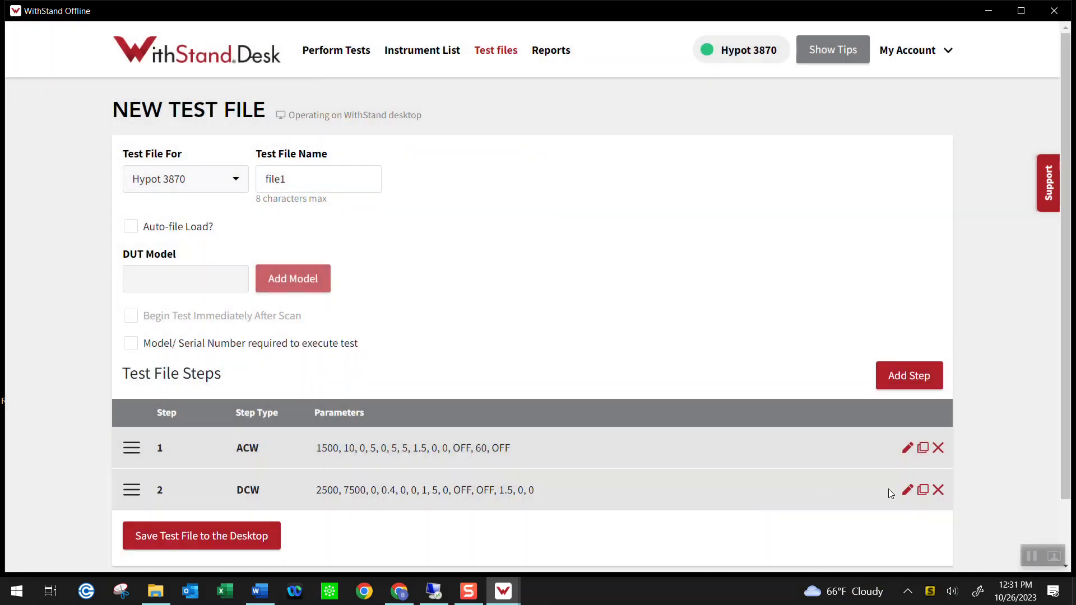
Open the ACW step for editing, review its parameters and save it without changes.
click(907, 449)
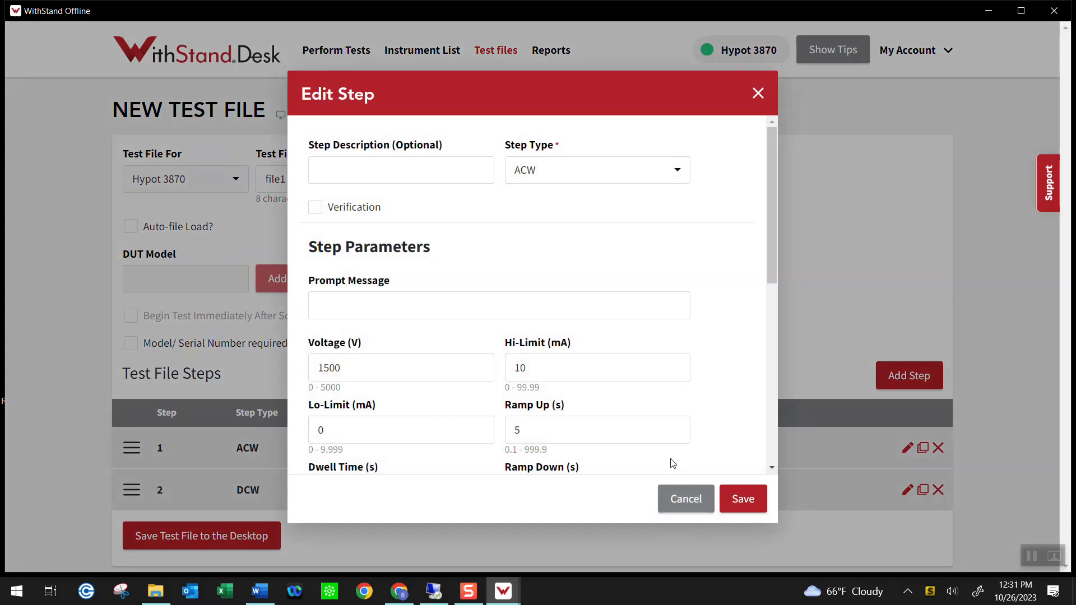
click(734, 500)
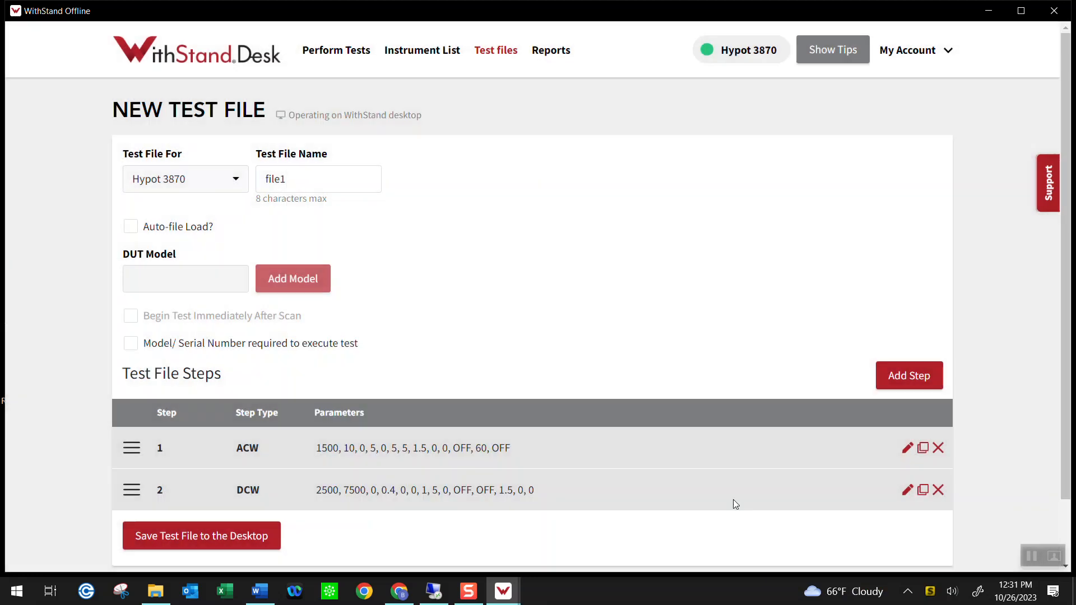
Duplicate the DCW step and delete one of the two identical DCW steps.
scroll(1066, 324, down, 1)
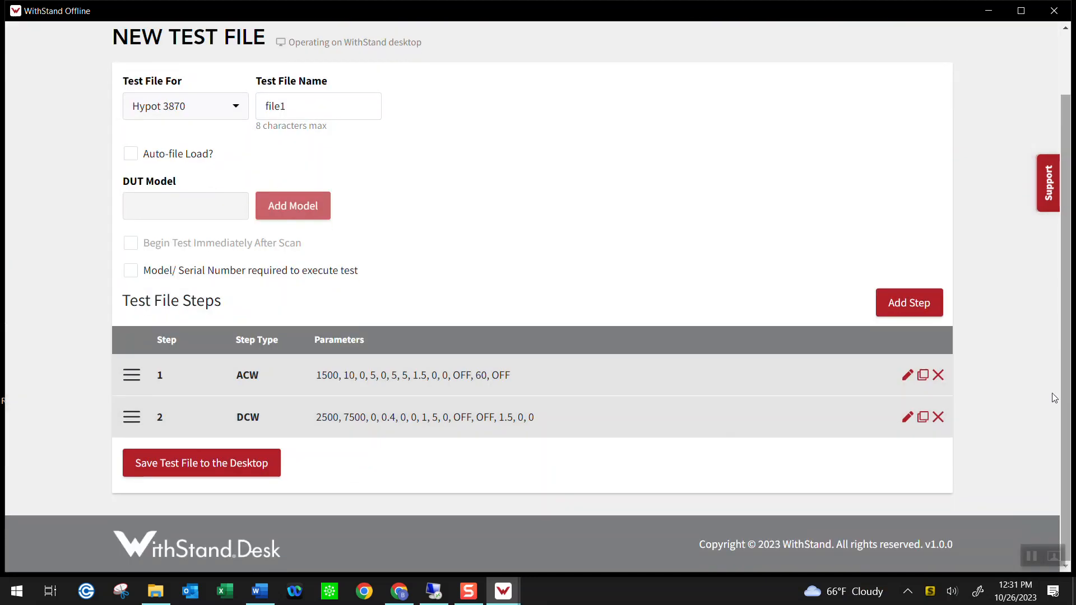
click(923, 424)
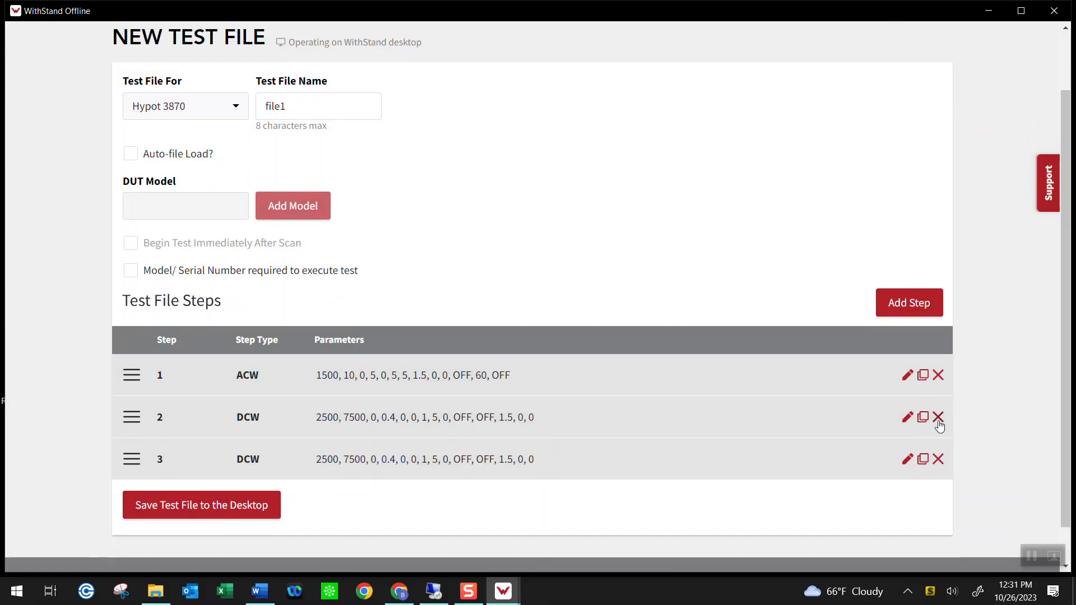
click(939, 420)
click(552, 340)
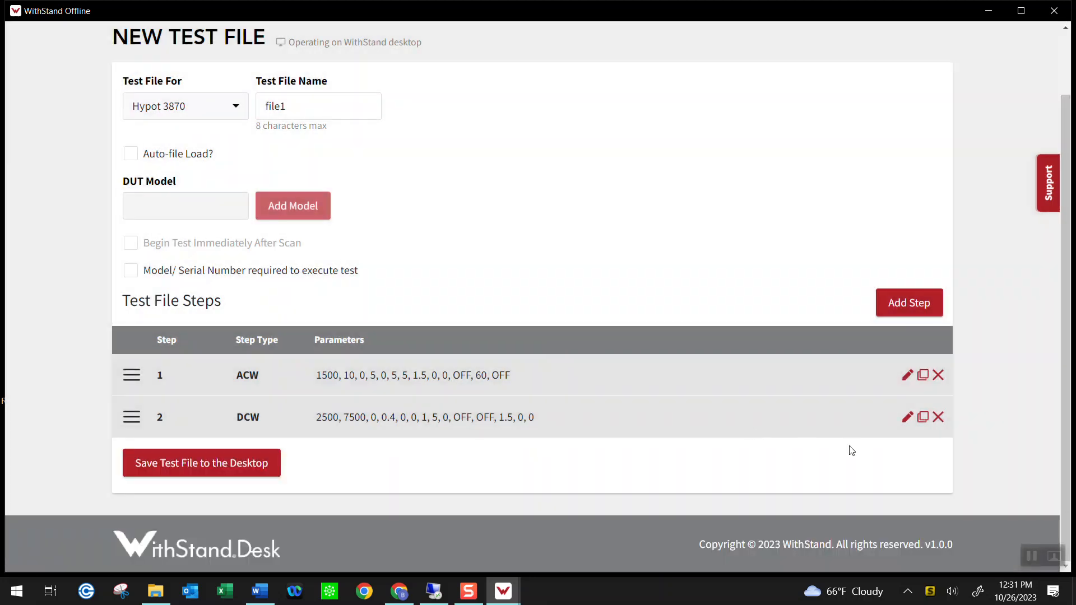
Add an IR step with its default parameters and save the test file to the desktop.
click(893, 303)
click(626, 182)
click(584, 236)
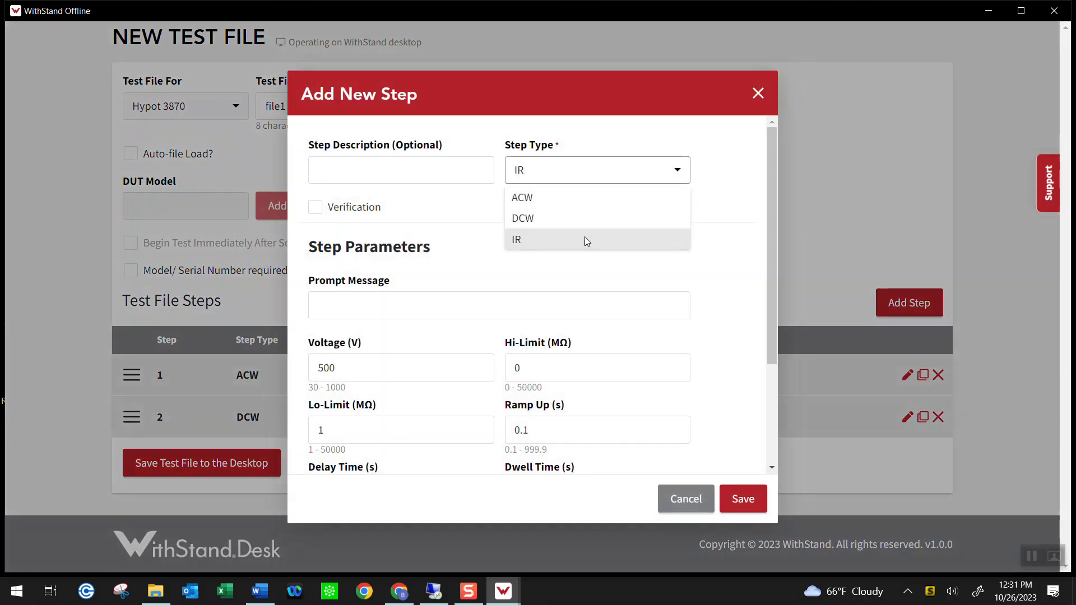
click(743, 499)
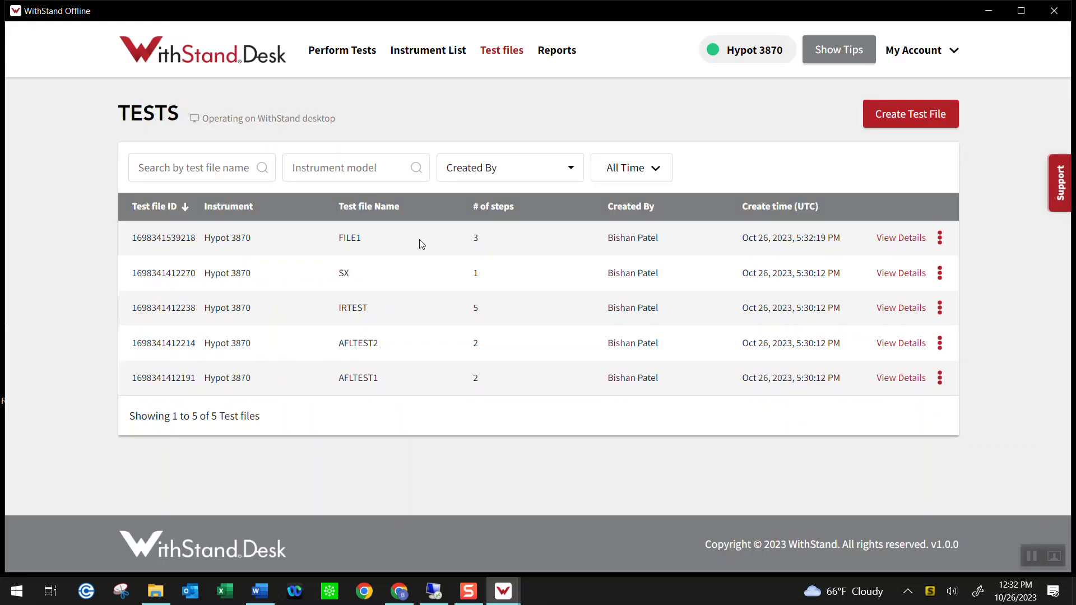
Copy FILE1 to the instrument and run its test on the Hypot 3870 from Step 1 (ACW).
click(940, 242)
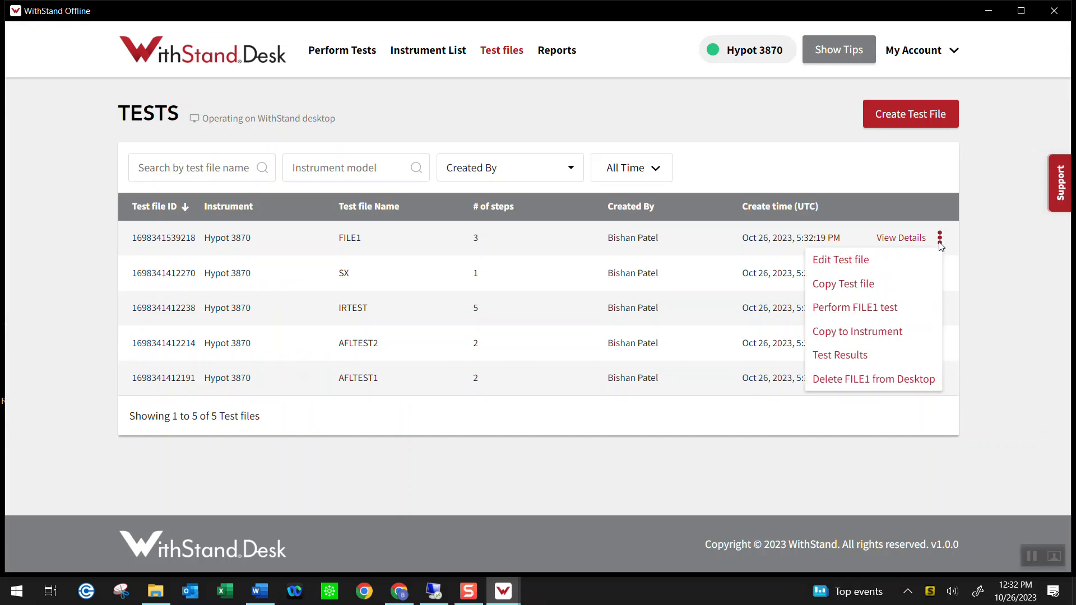
click(884, 336)
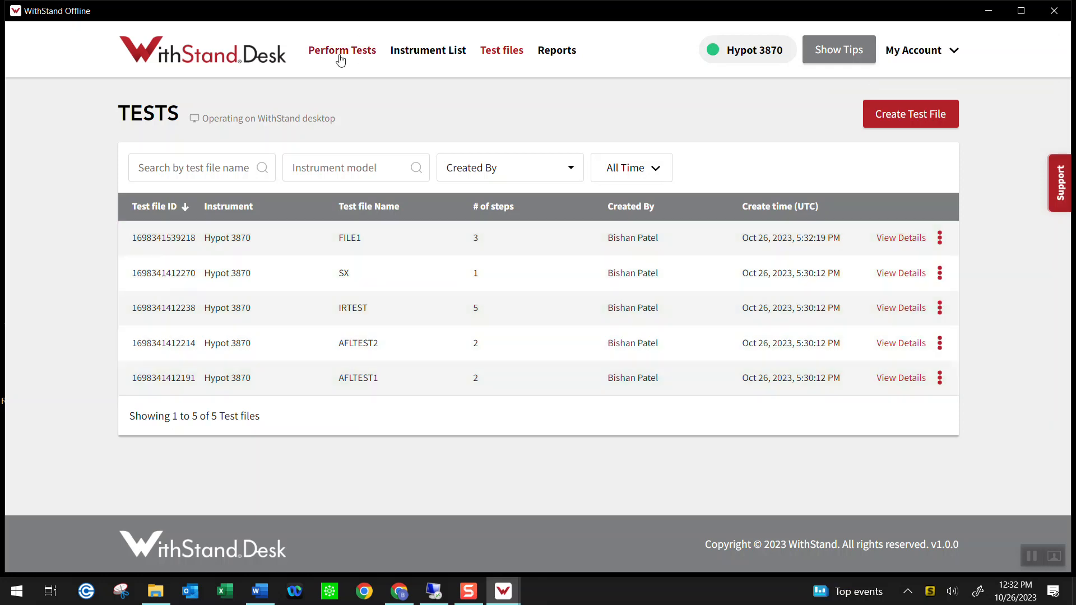
click(341, 53)
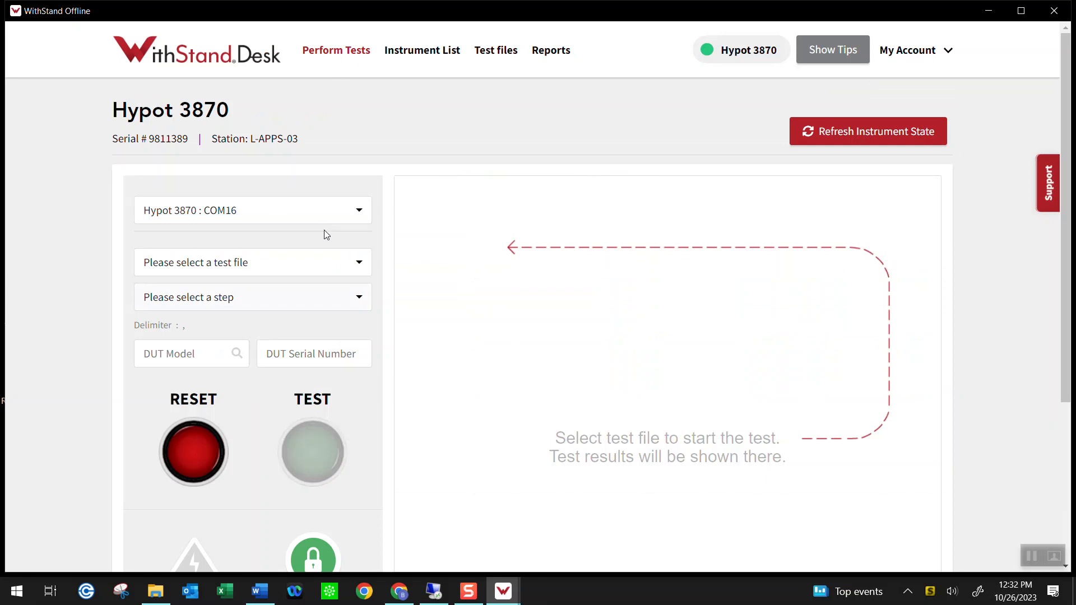
click(317, 265)
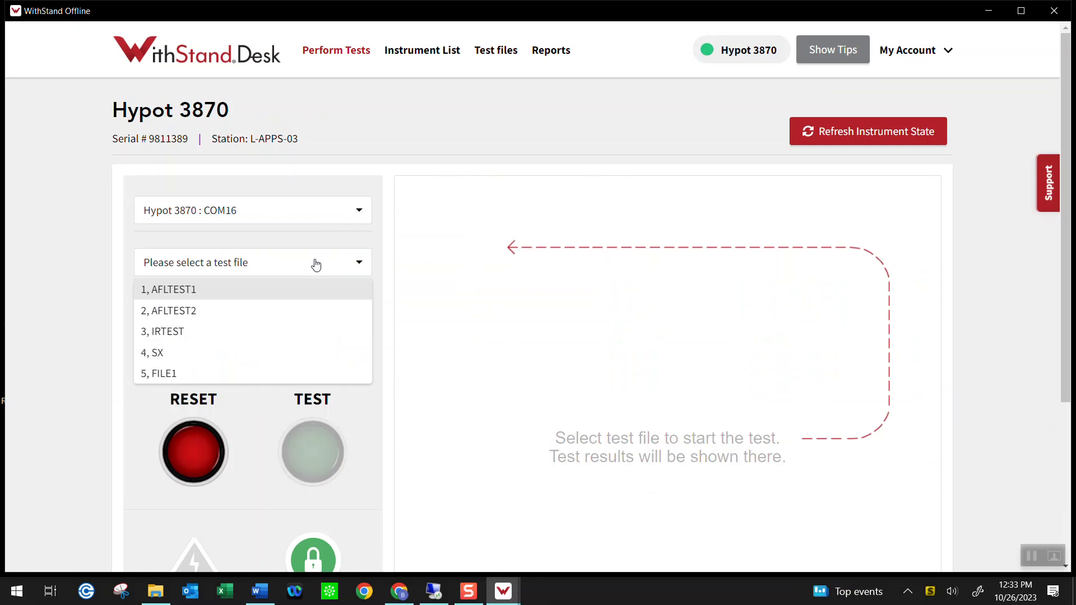
click(271, 373)
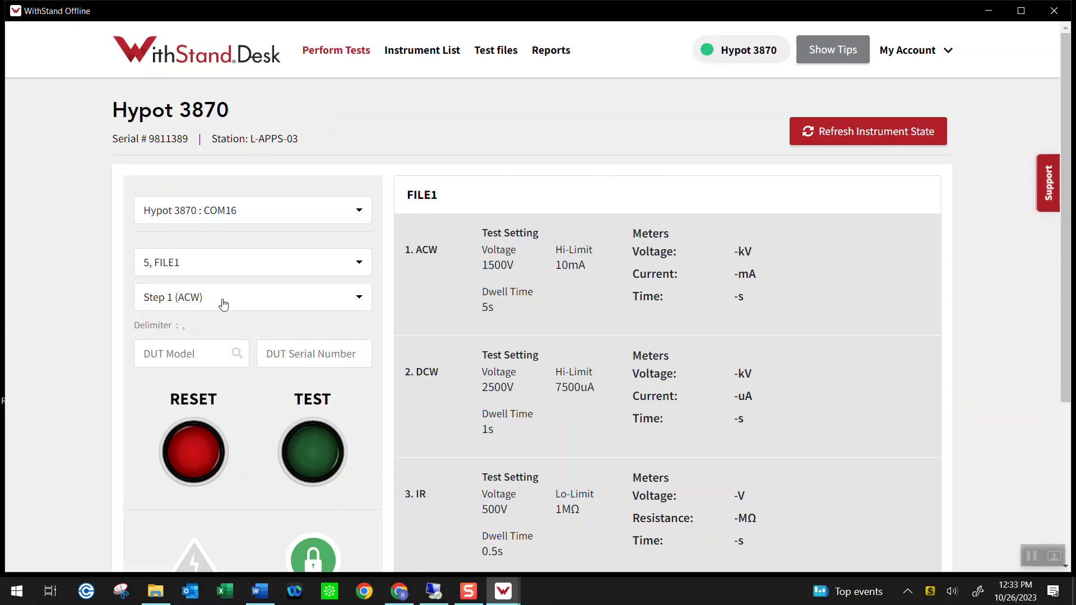
click(314, 459)
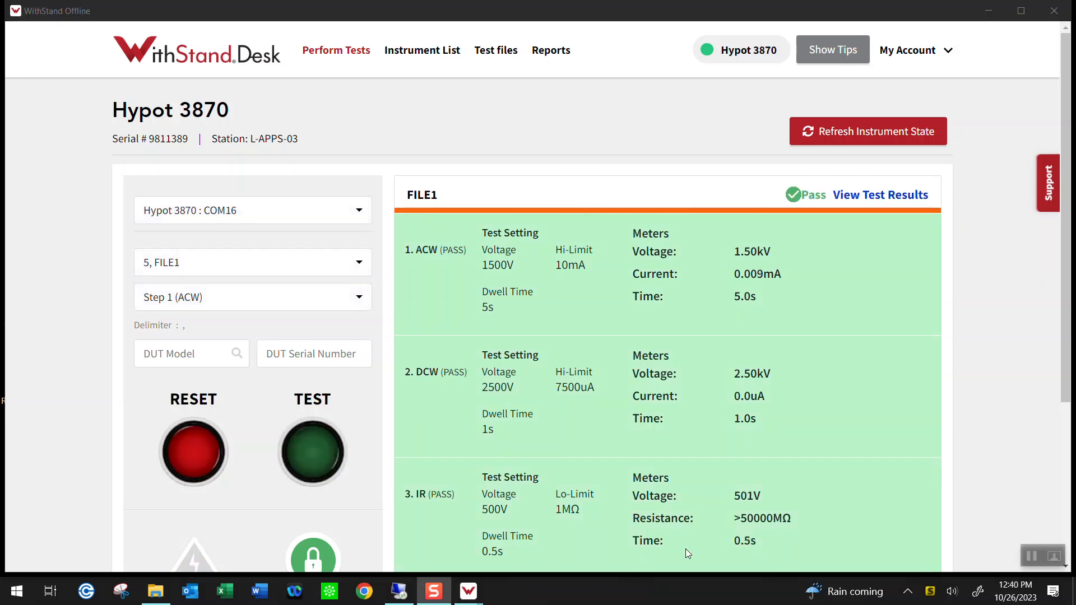
Review the test results of the FILE1 run in the advanced view and close the details.
click(852, 198)
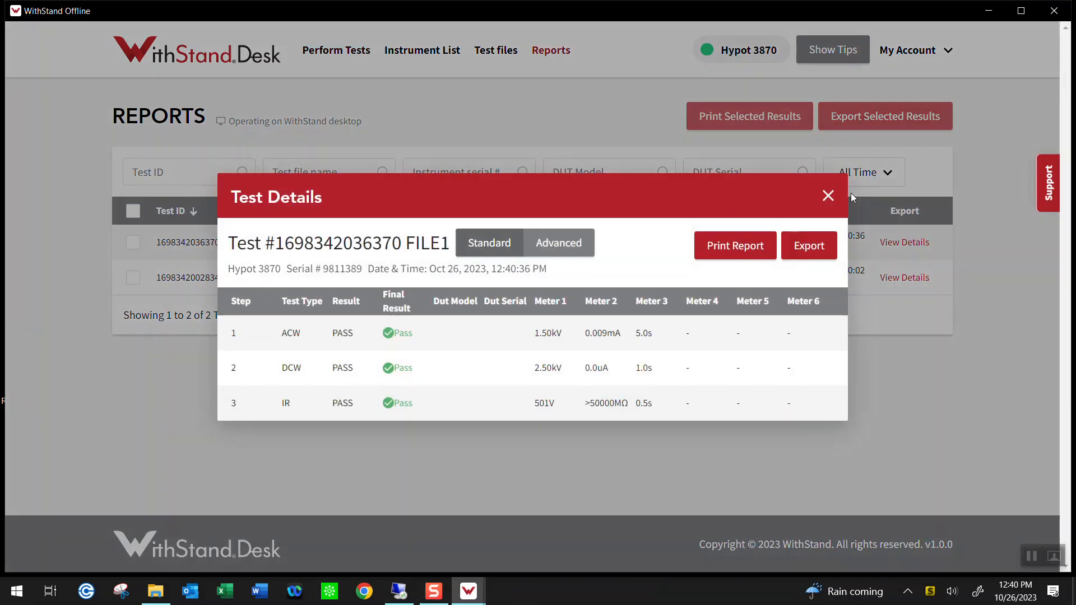
click(549, 257)
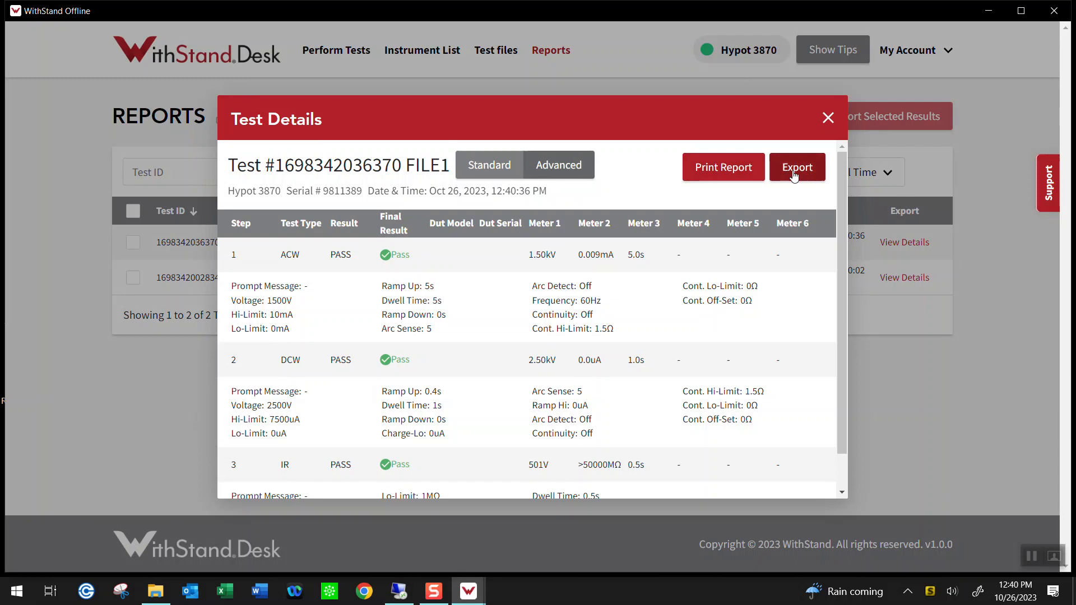
click(829, 118)
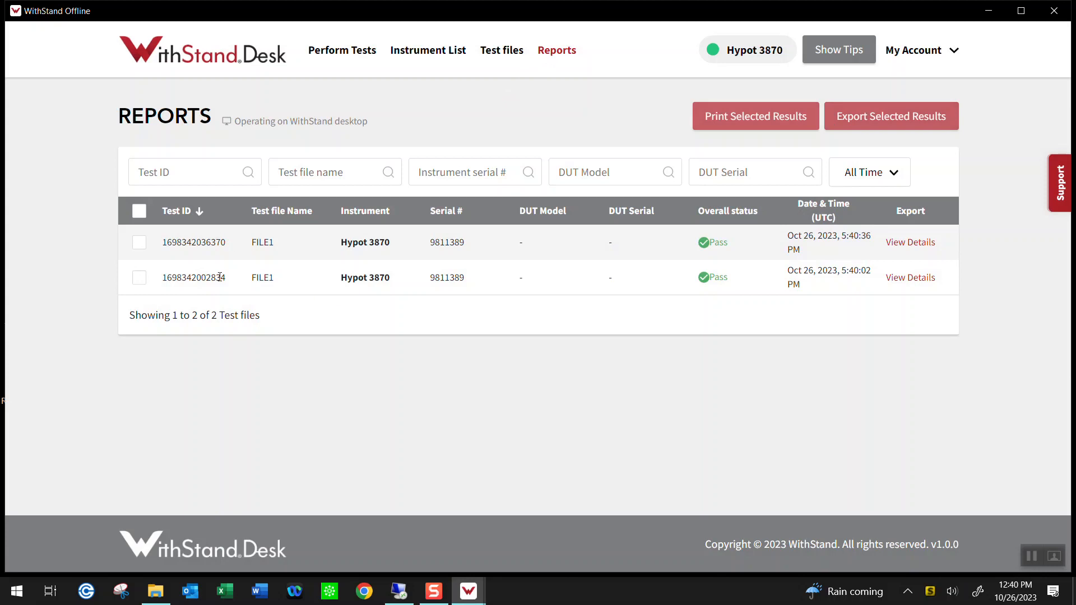
Export both FILE1 test results together as a CSV report to the Downloads folder.
click(141, 245)
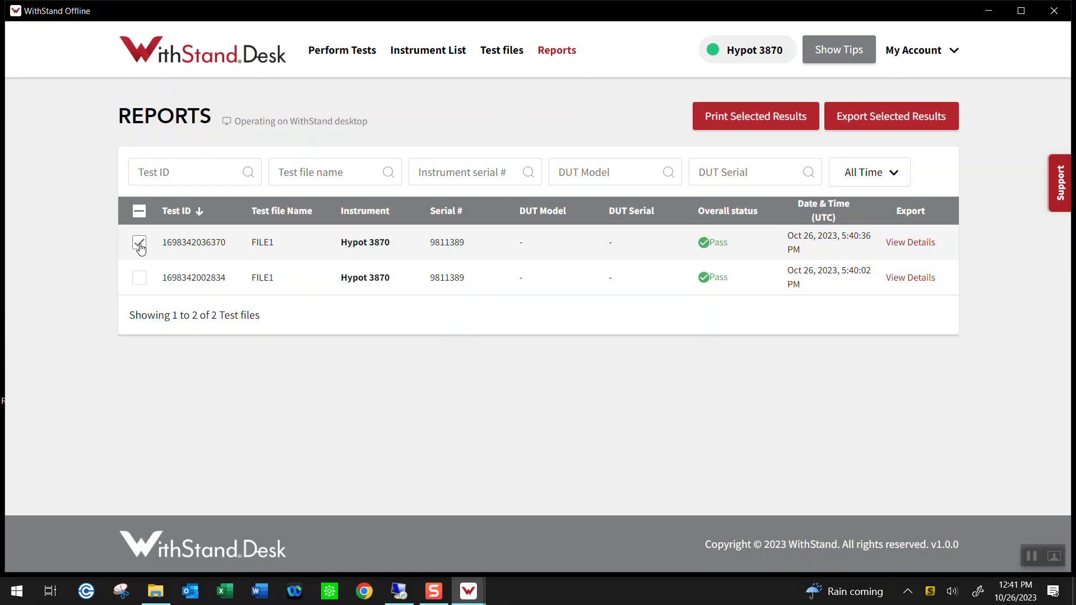
click(141, 281)
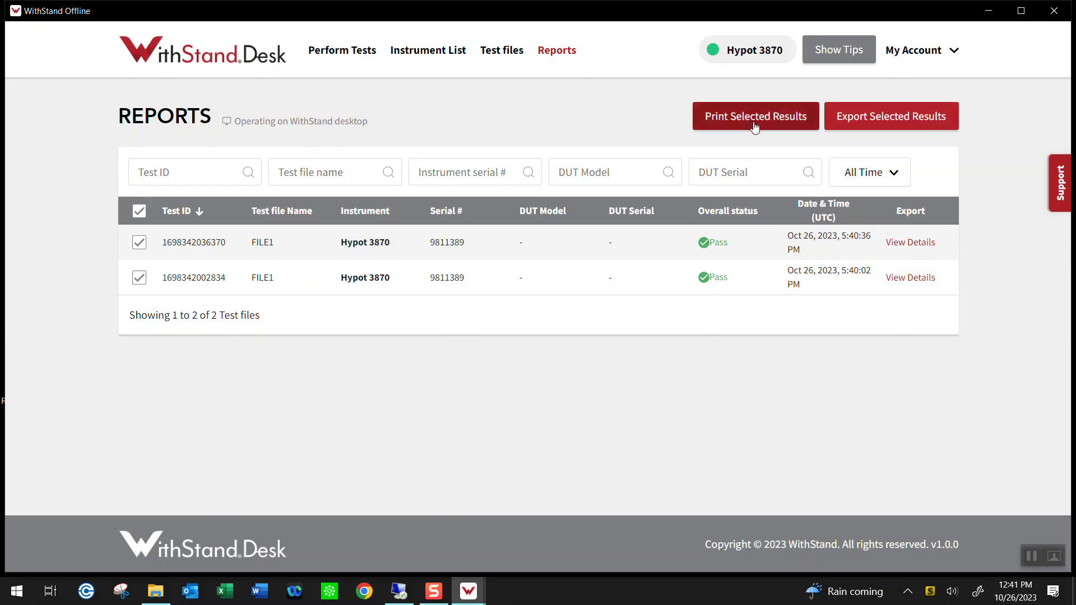
click(883, 124)
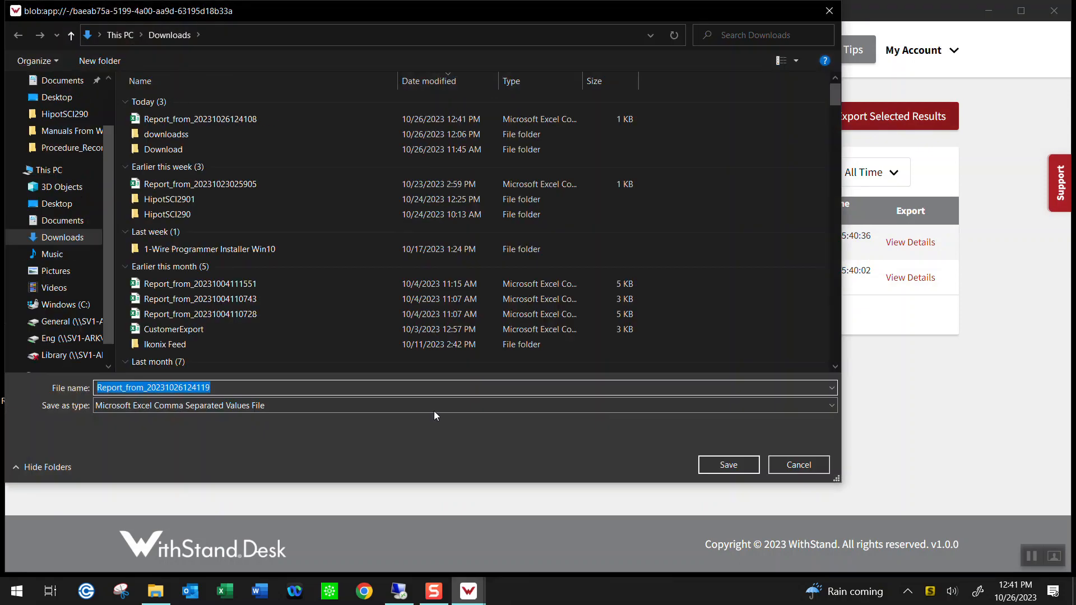
click(716, 466)
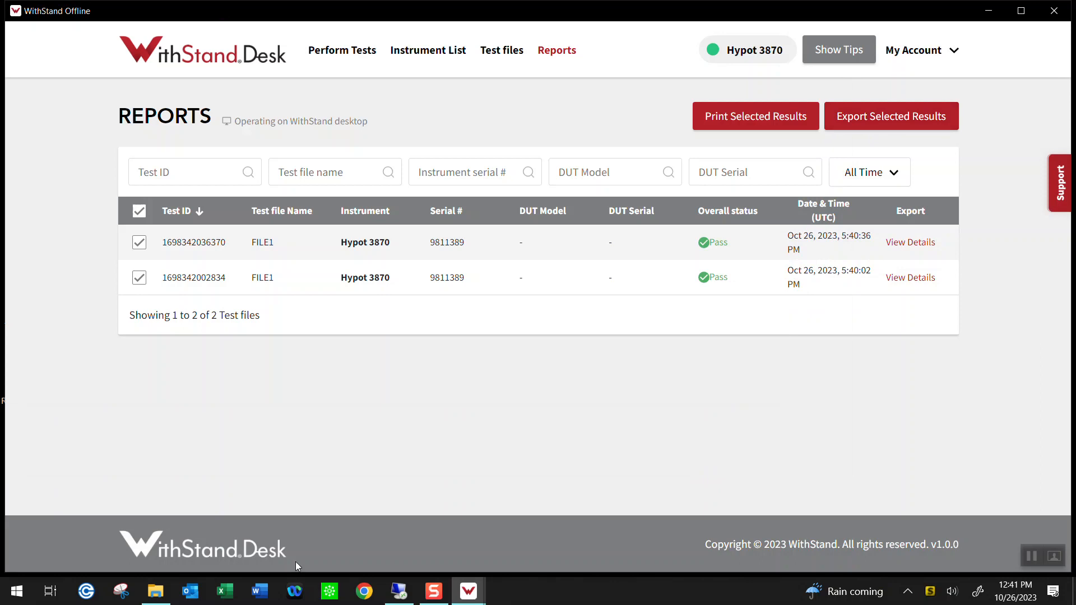
click(155, 592)
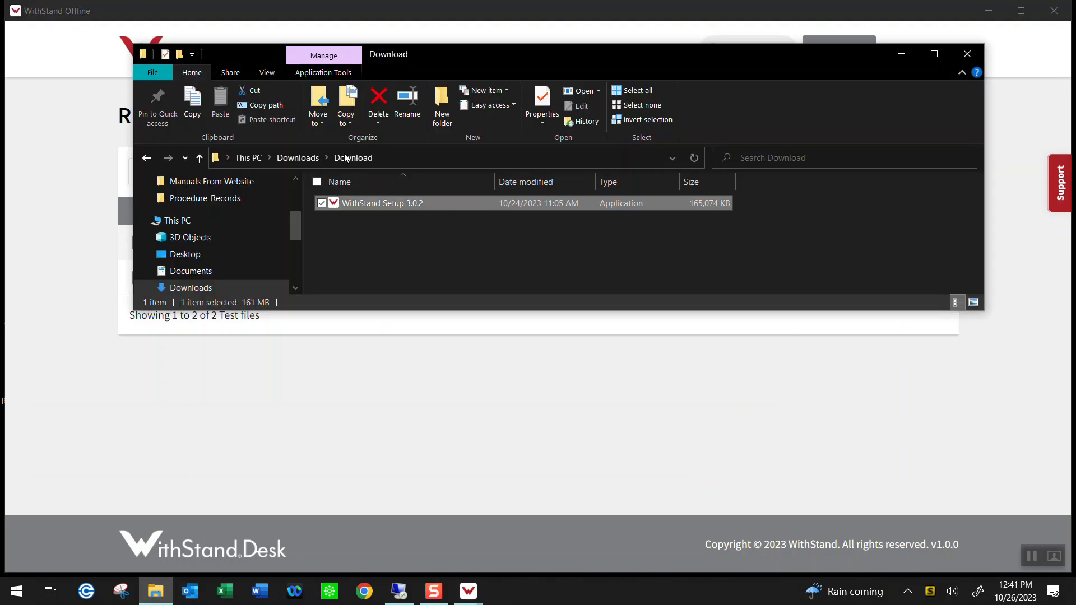
click(299, 158)
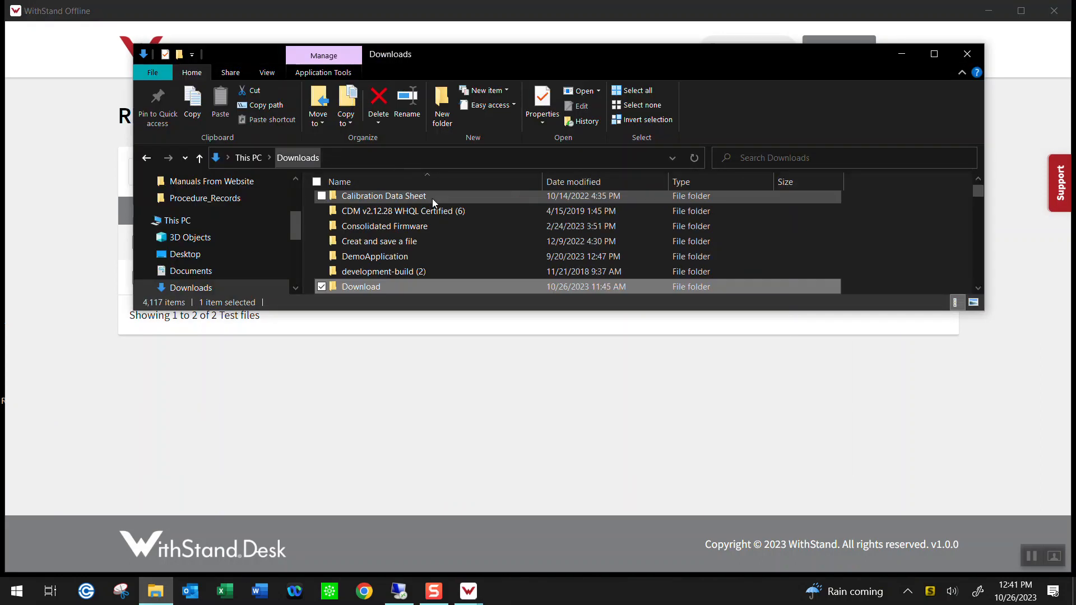
click(604, 180)
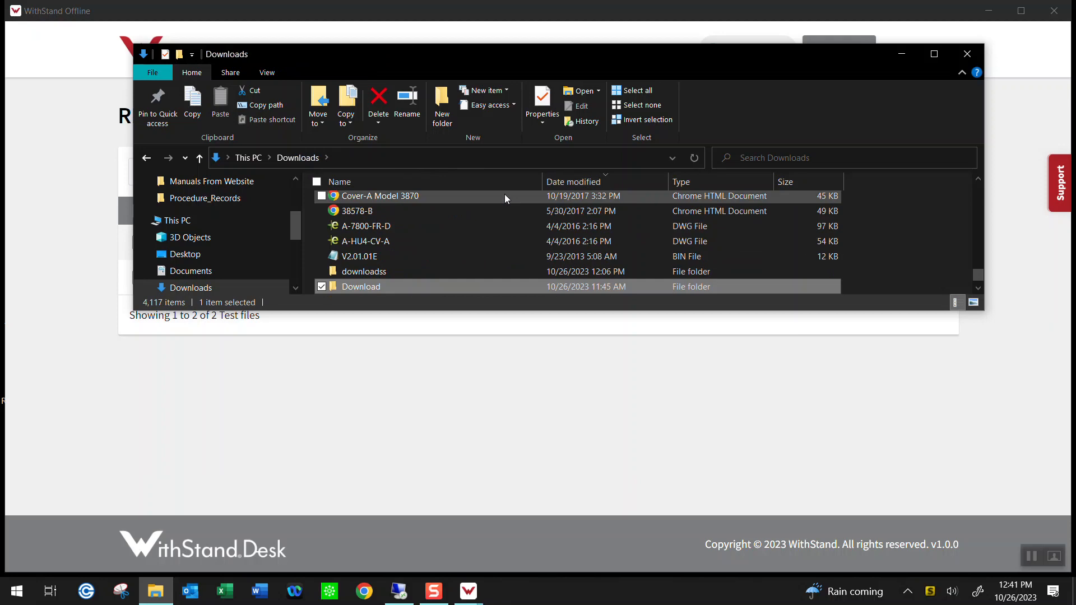
drag(980, 275, 979, 190)
click(453, 205)
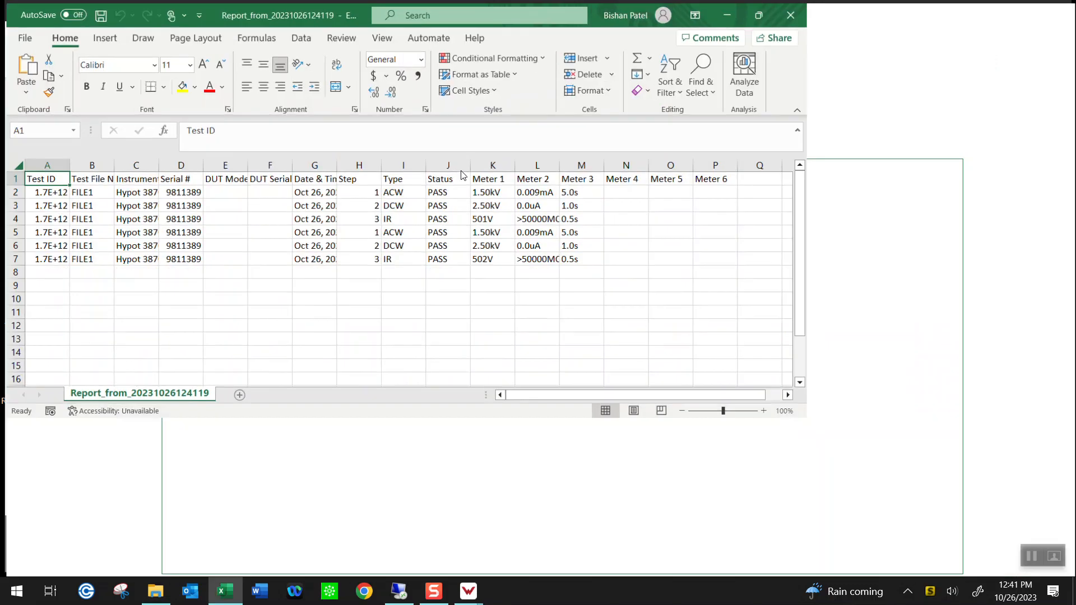
double_click(465, 174)
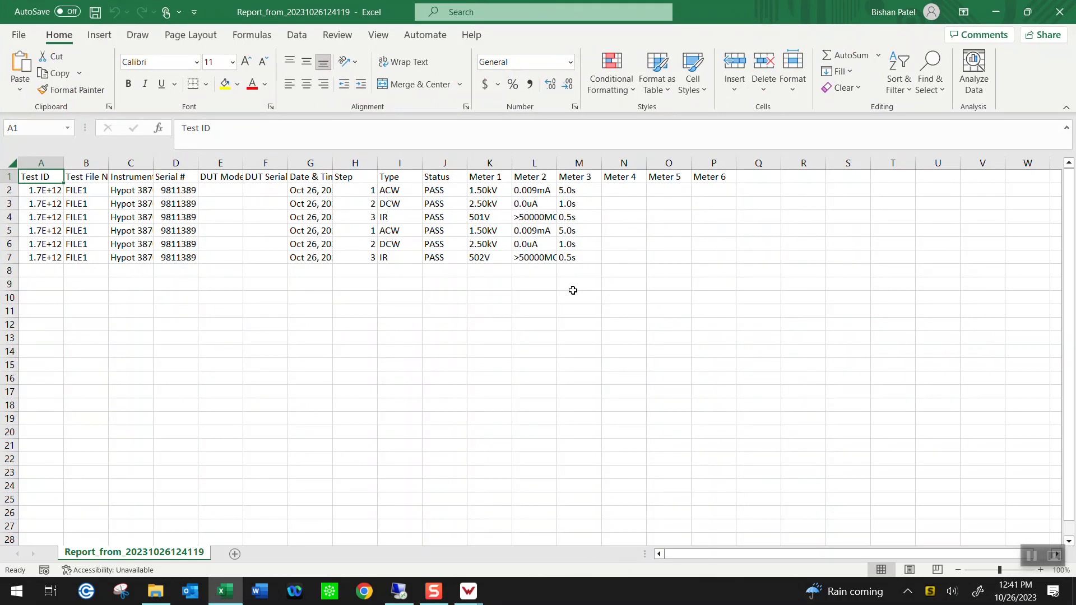
Switch back to WithStand Desk and examine the save locations and barcode settings in the Control Panel.
click(469, 592)
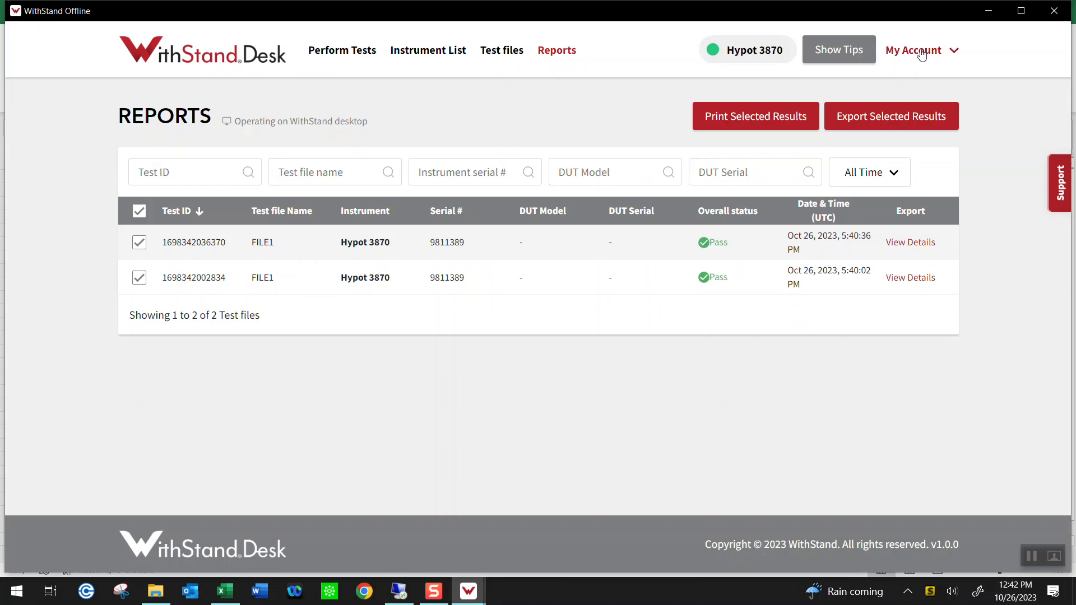
click(921, 52)
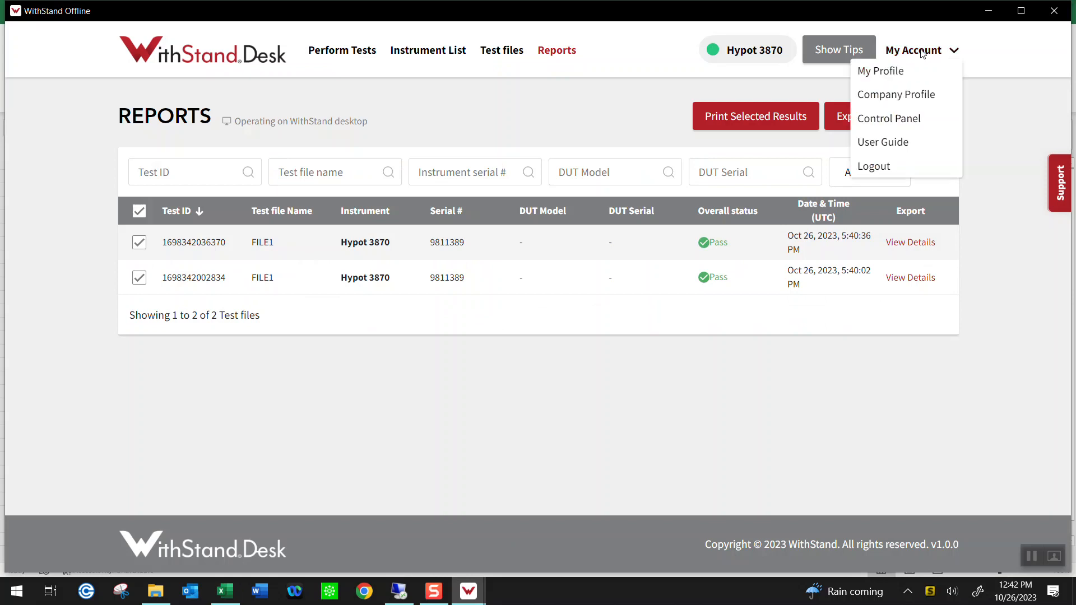
click(895, 123)
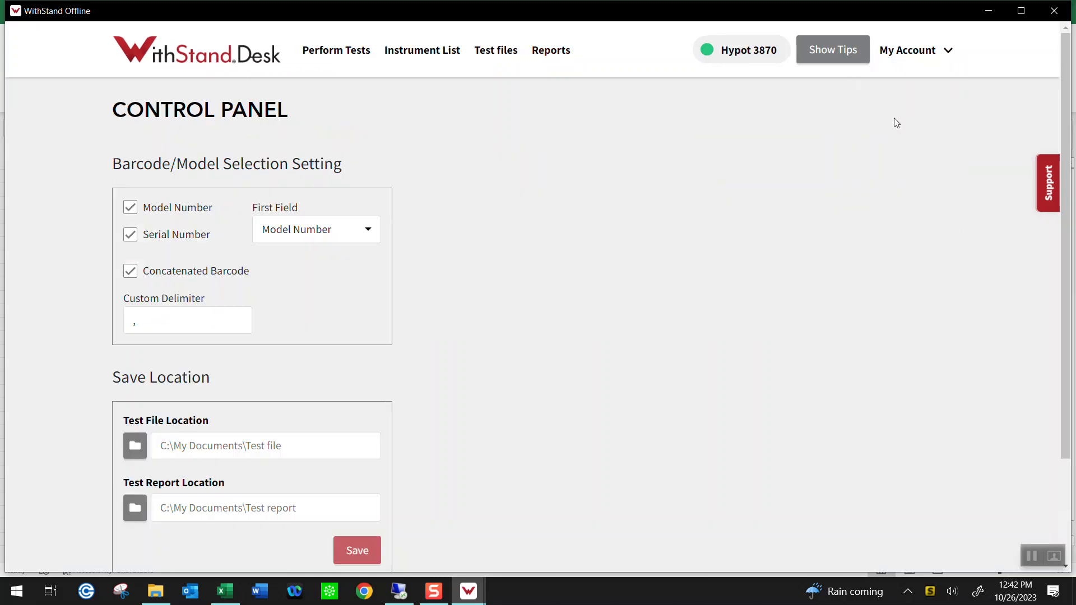
scroll(1068, 273, down, 2)
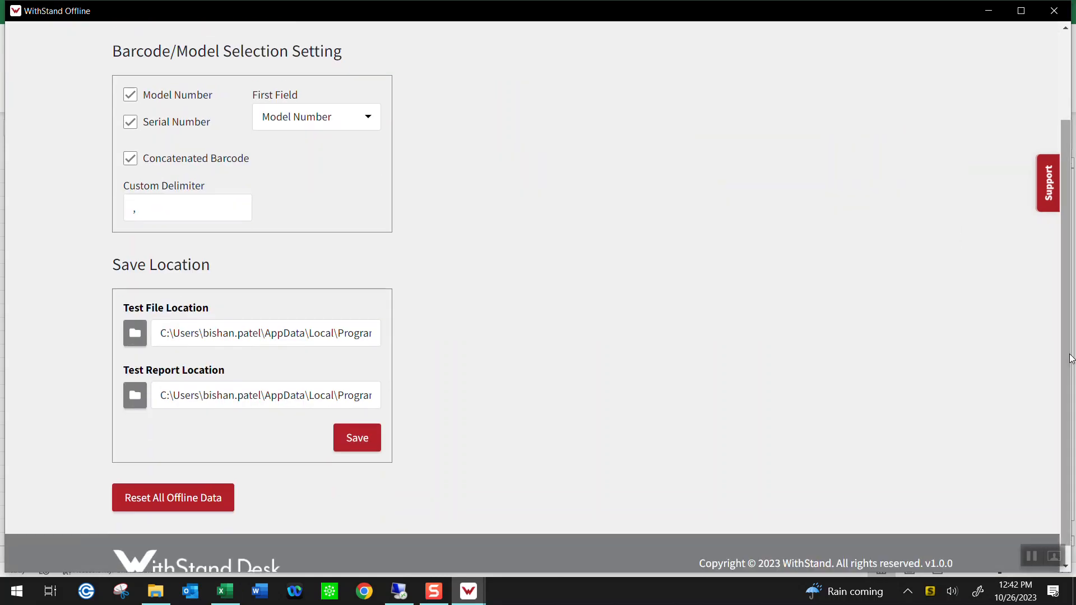
drag(139, 312, 193, 313)
drag(149, 375, 209, 375)
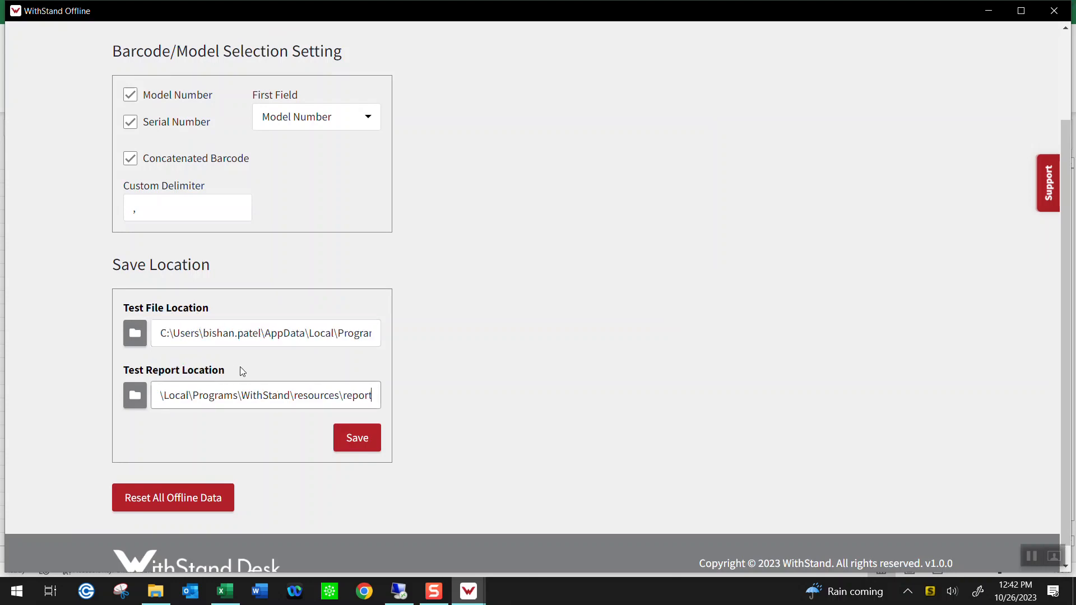
scroll(821, 199, up, 3)
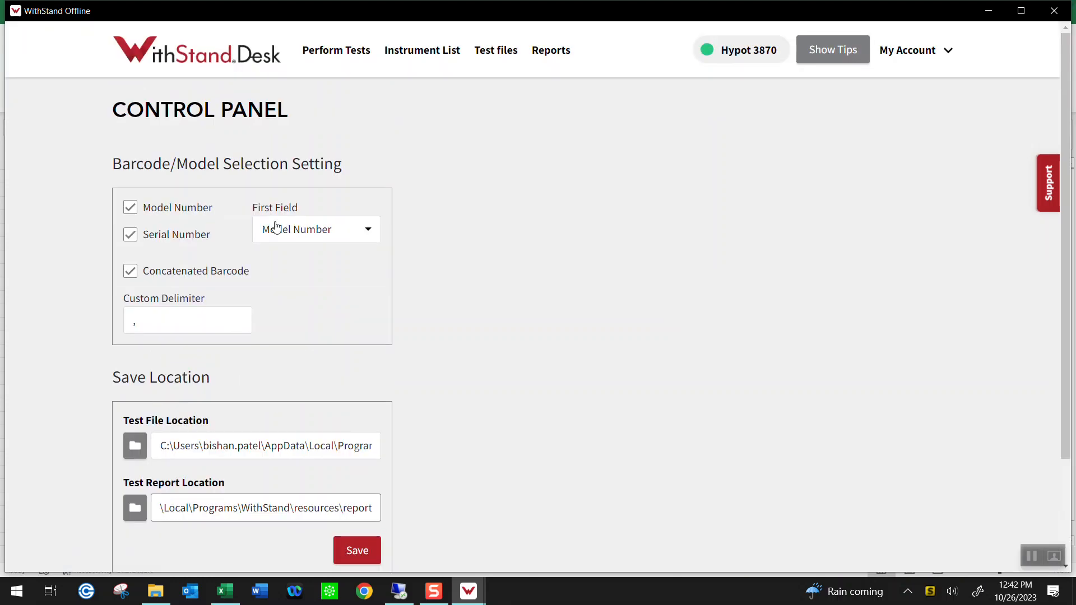